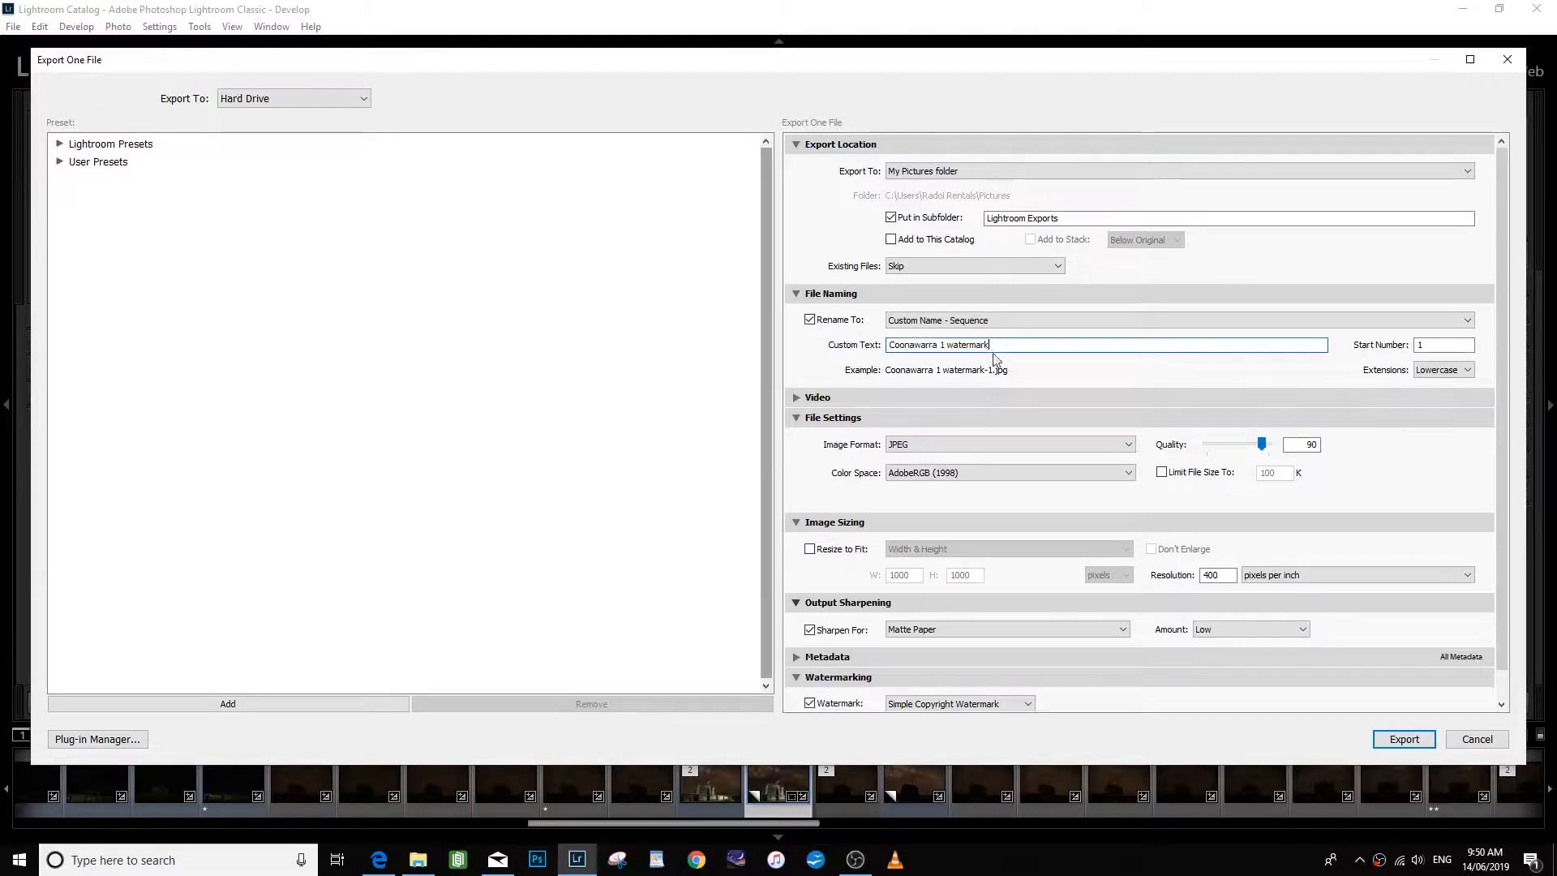
Step: Open the watermark editor from the export settings and set the watermark text's font to Edwardian Script ITC
scroll(1500, 644, down, 1)
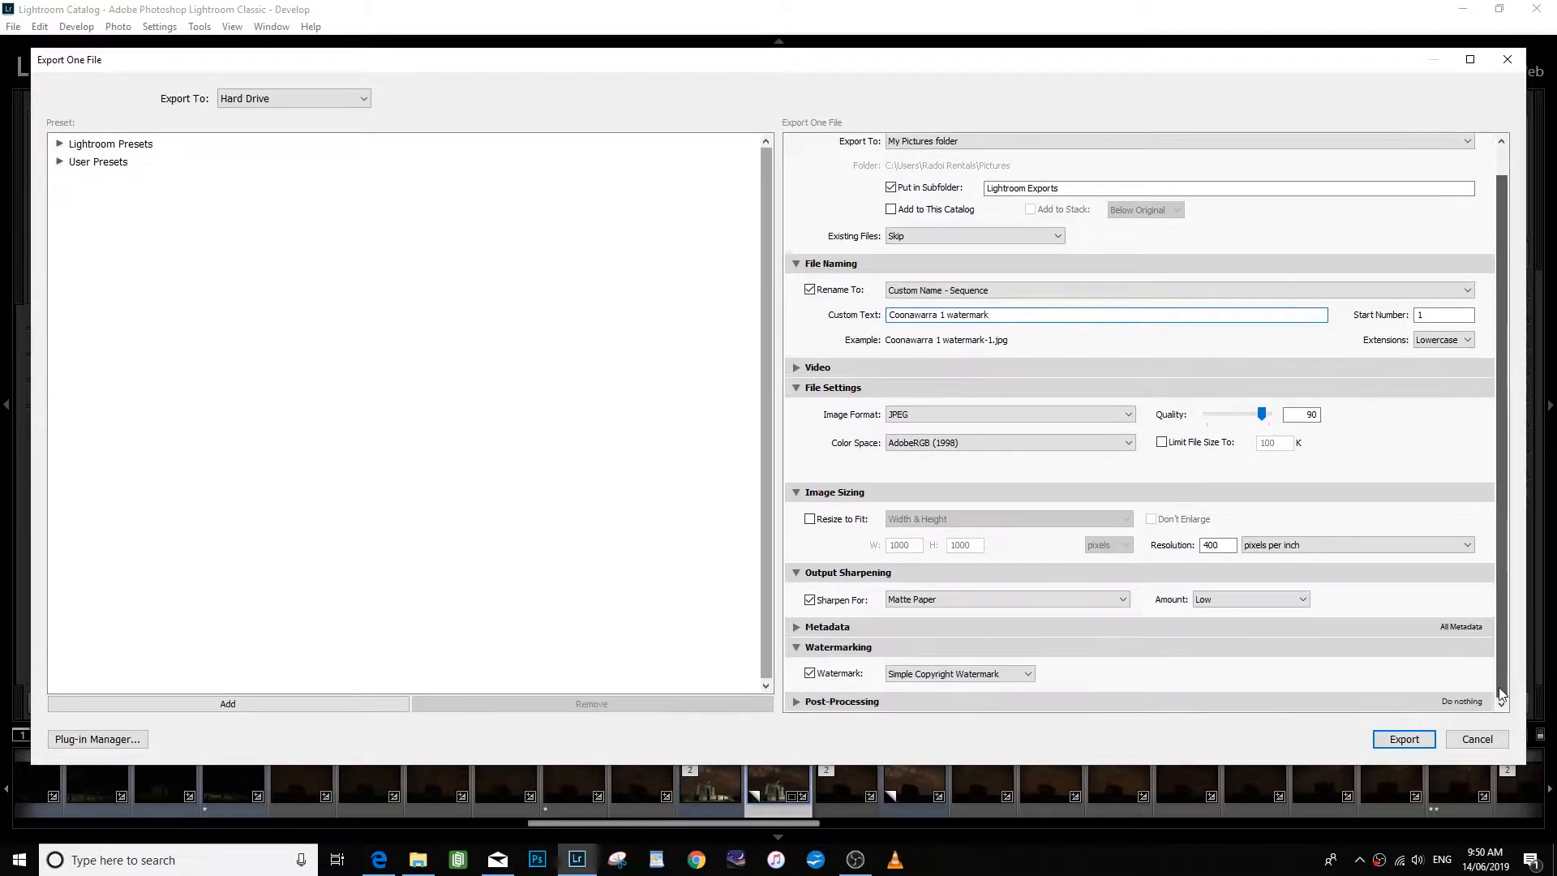
click(1030, 675)
click(913, 653)
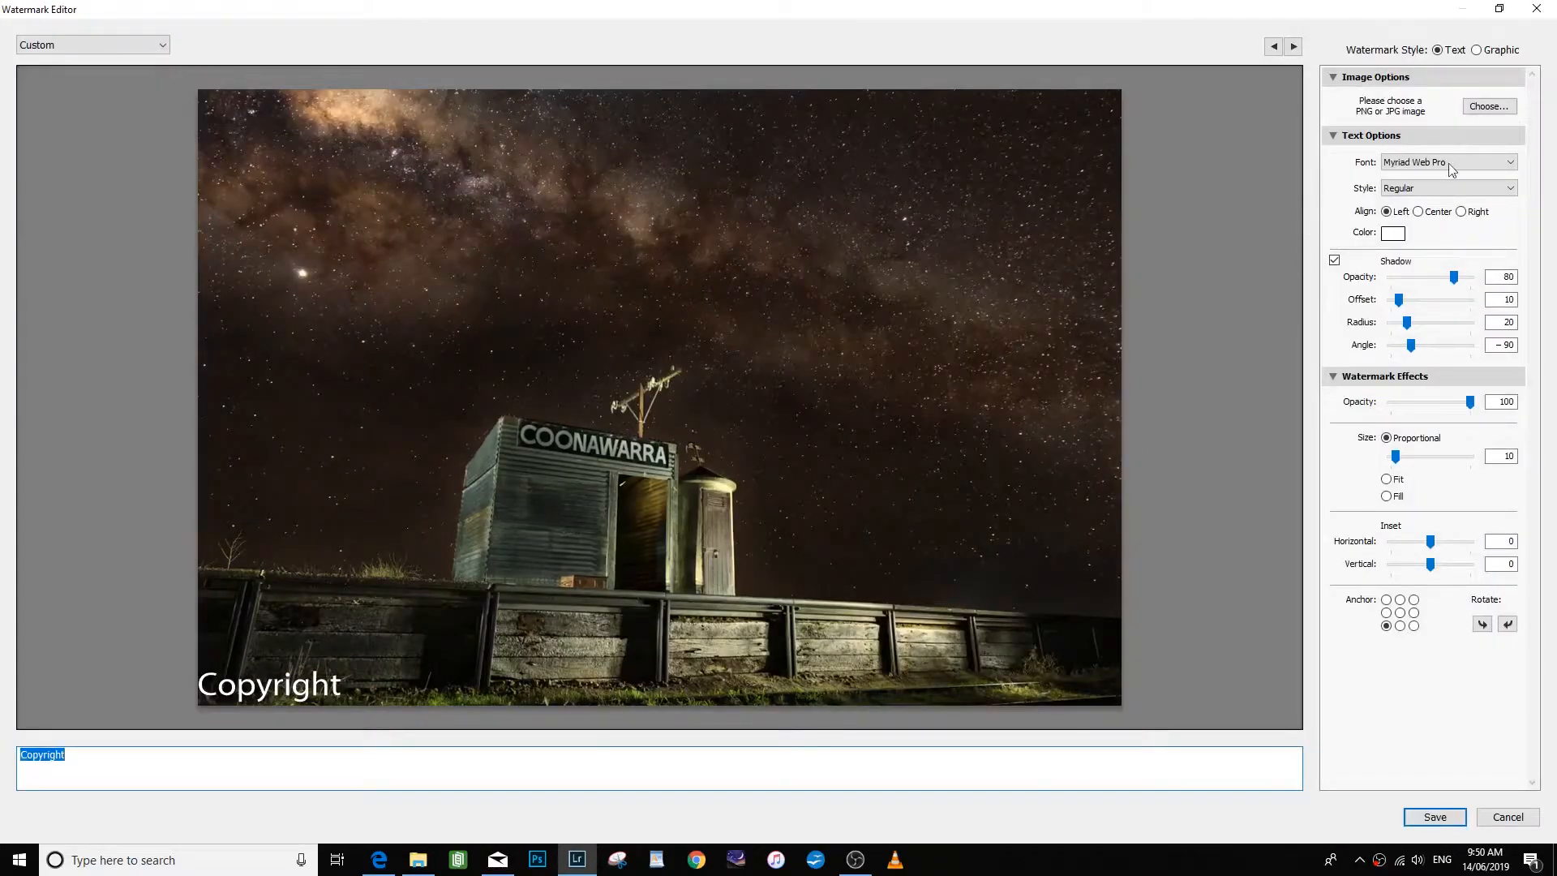
click(1510, 163)
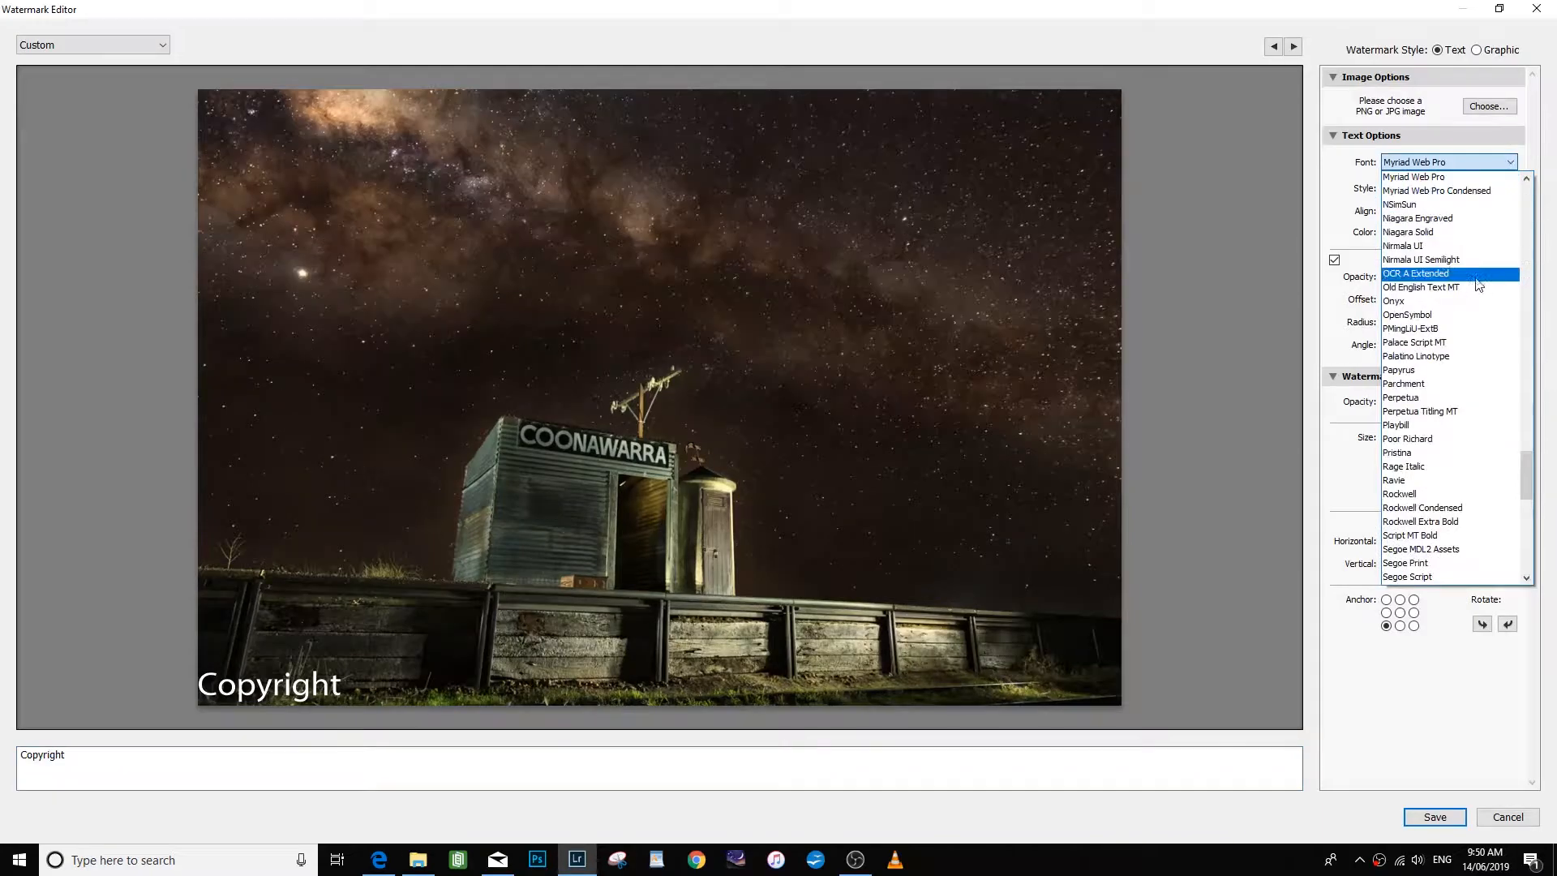
drag(1526, 478, 1518, 301)
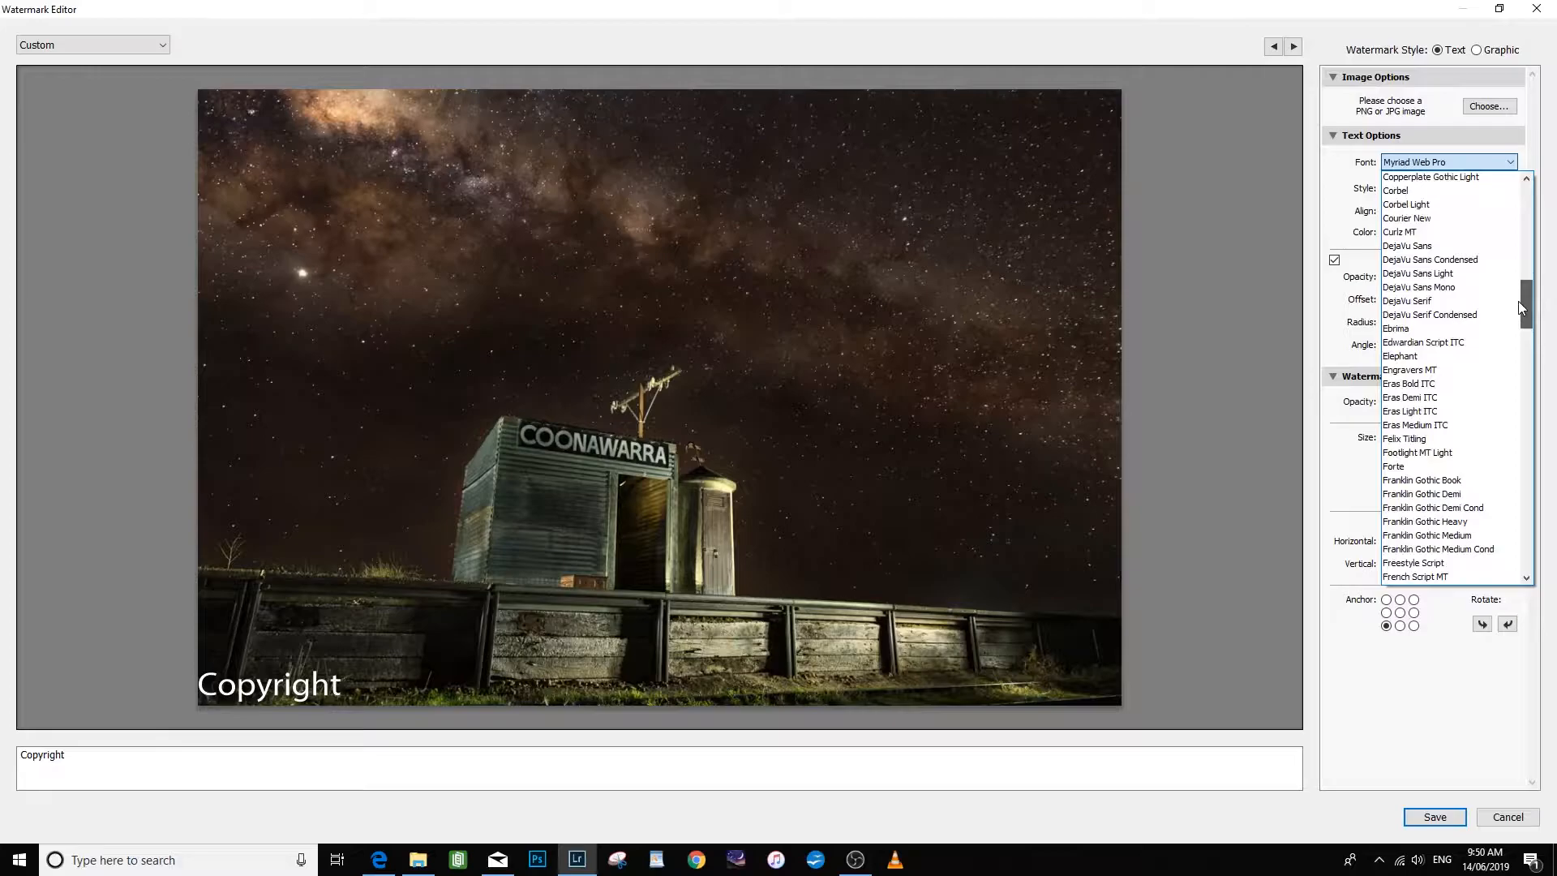
click(1429, 343)
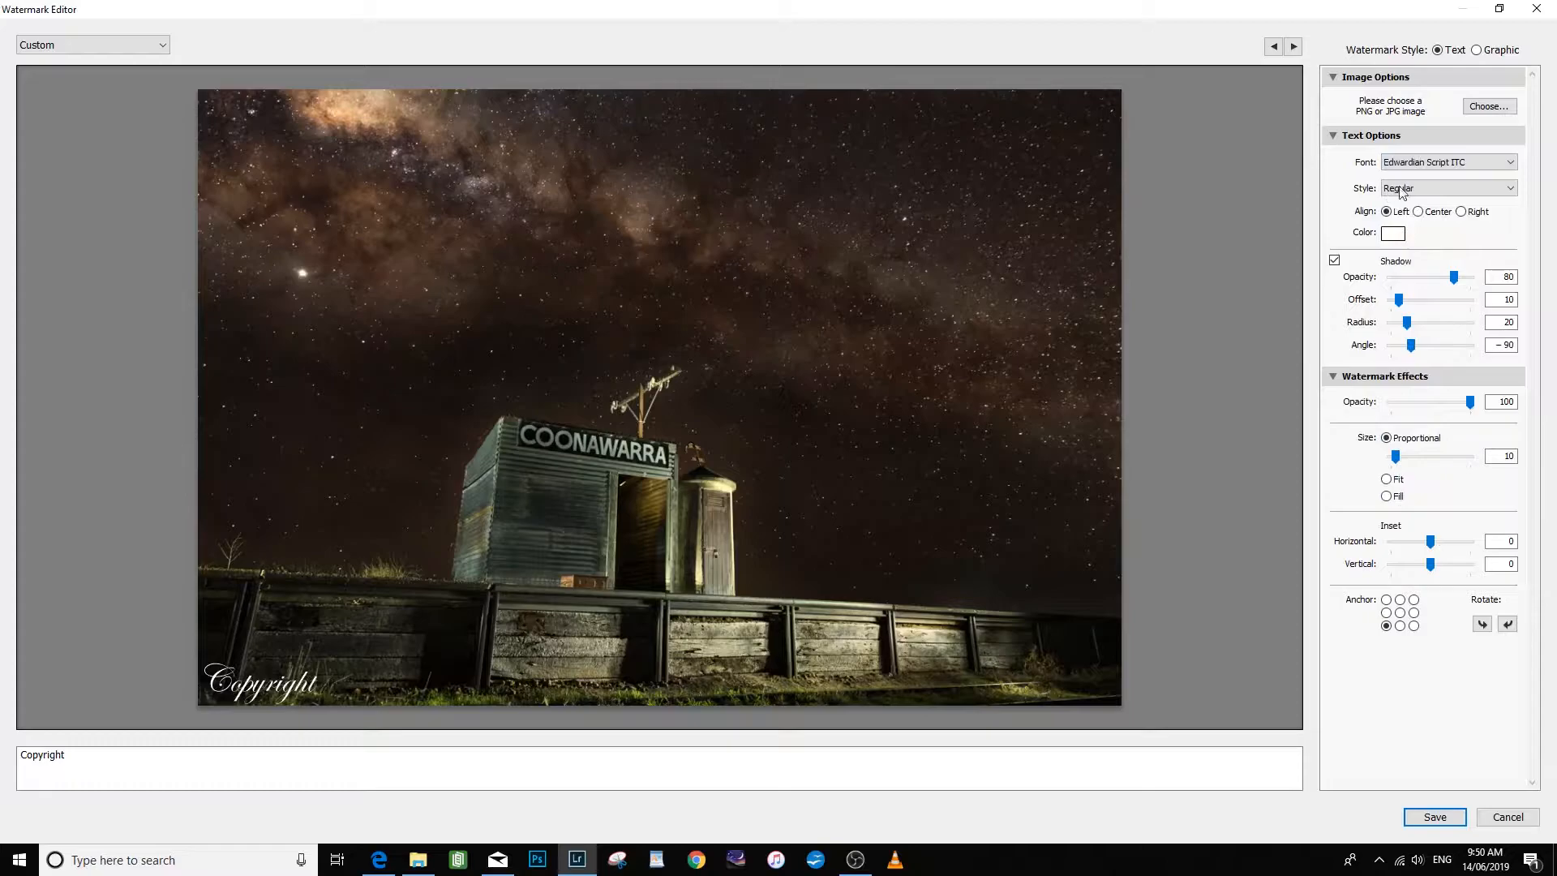
mouse_move(243, 690)
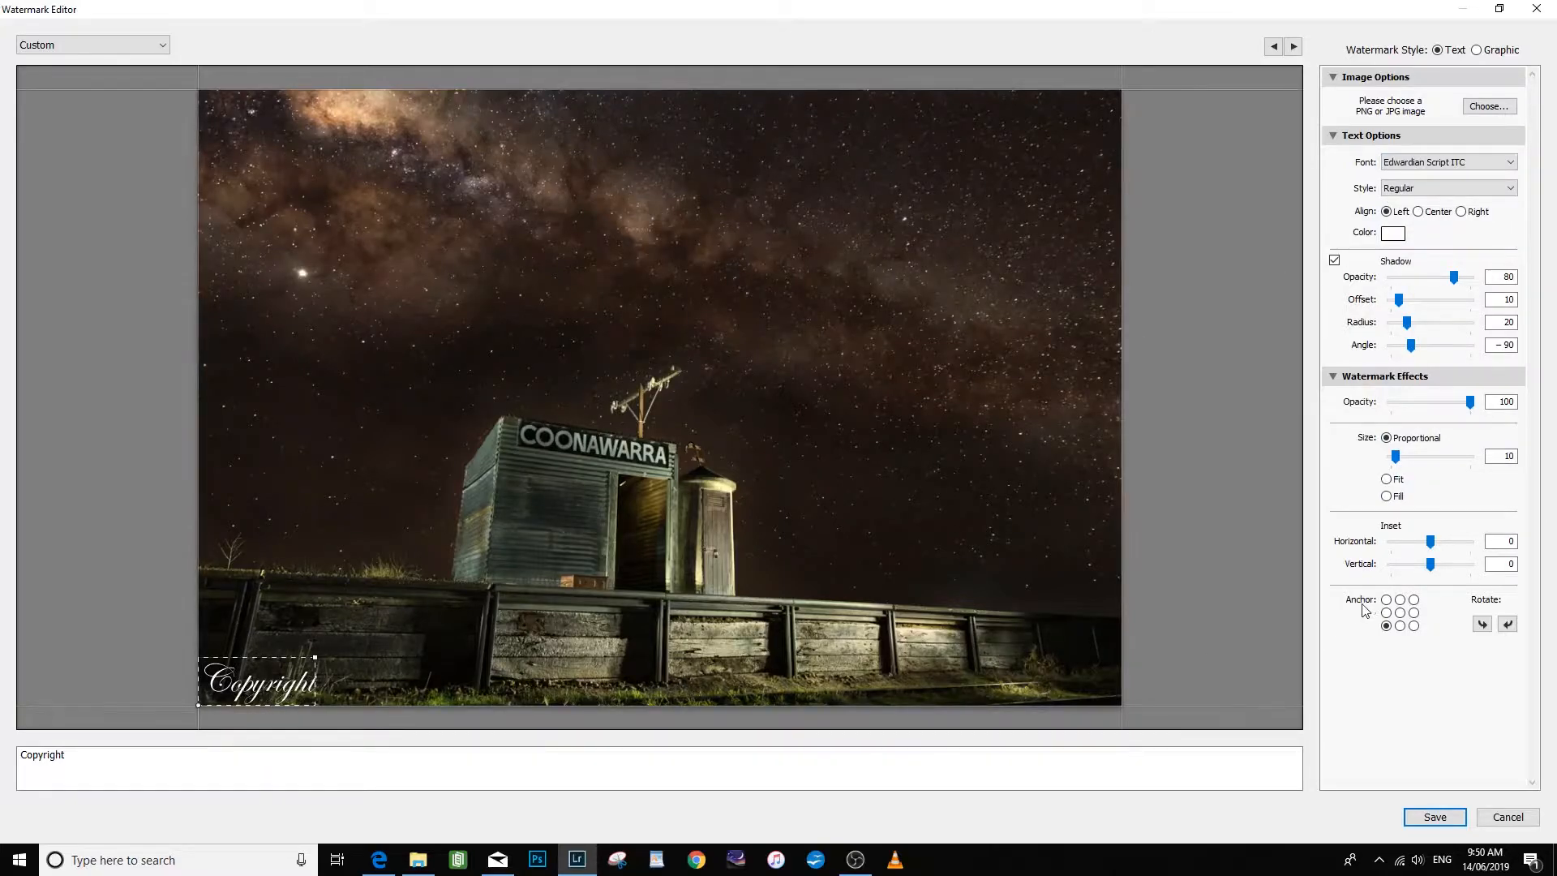
click(95, 761)
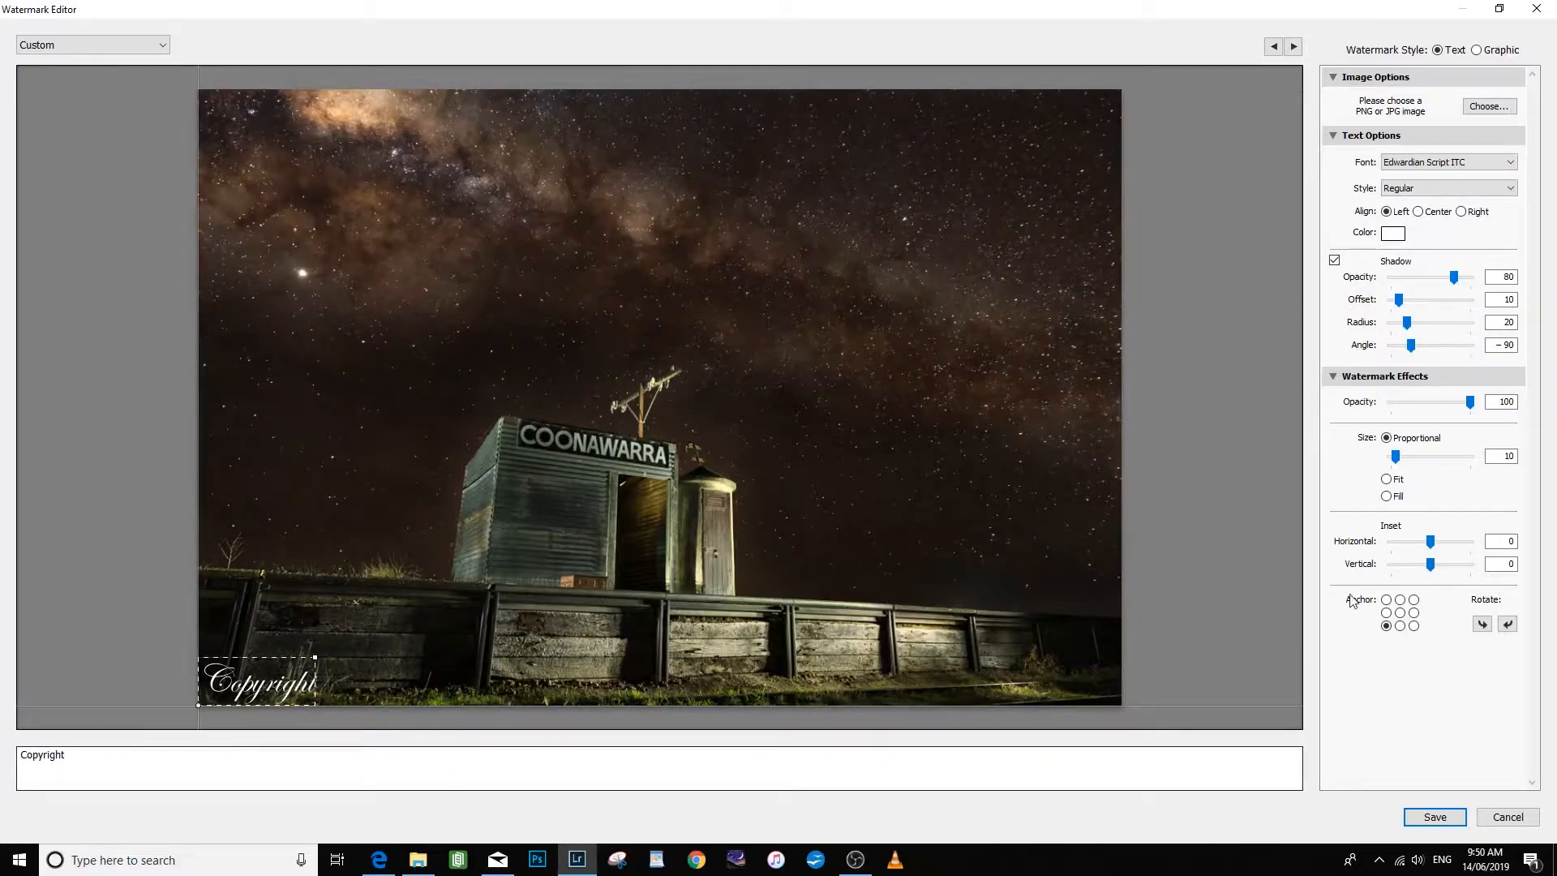
Step: Try the watermark anchored at the photo's top centre in Bold and Bold Italic, and return its style to Regular
click(1399, 599)
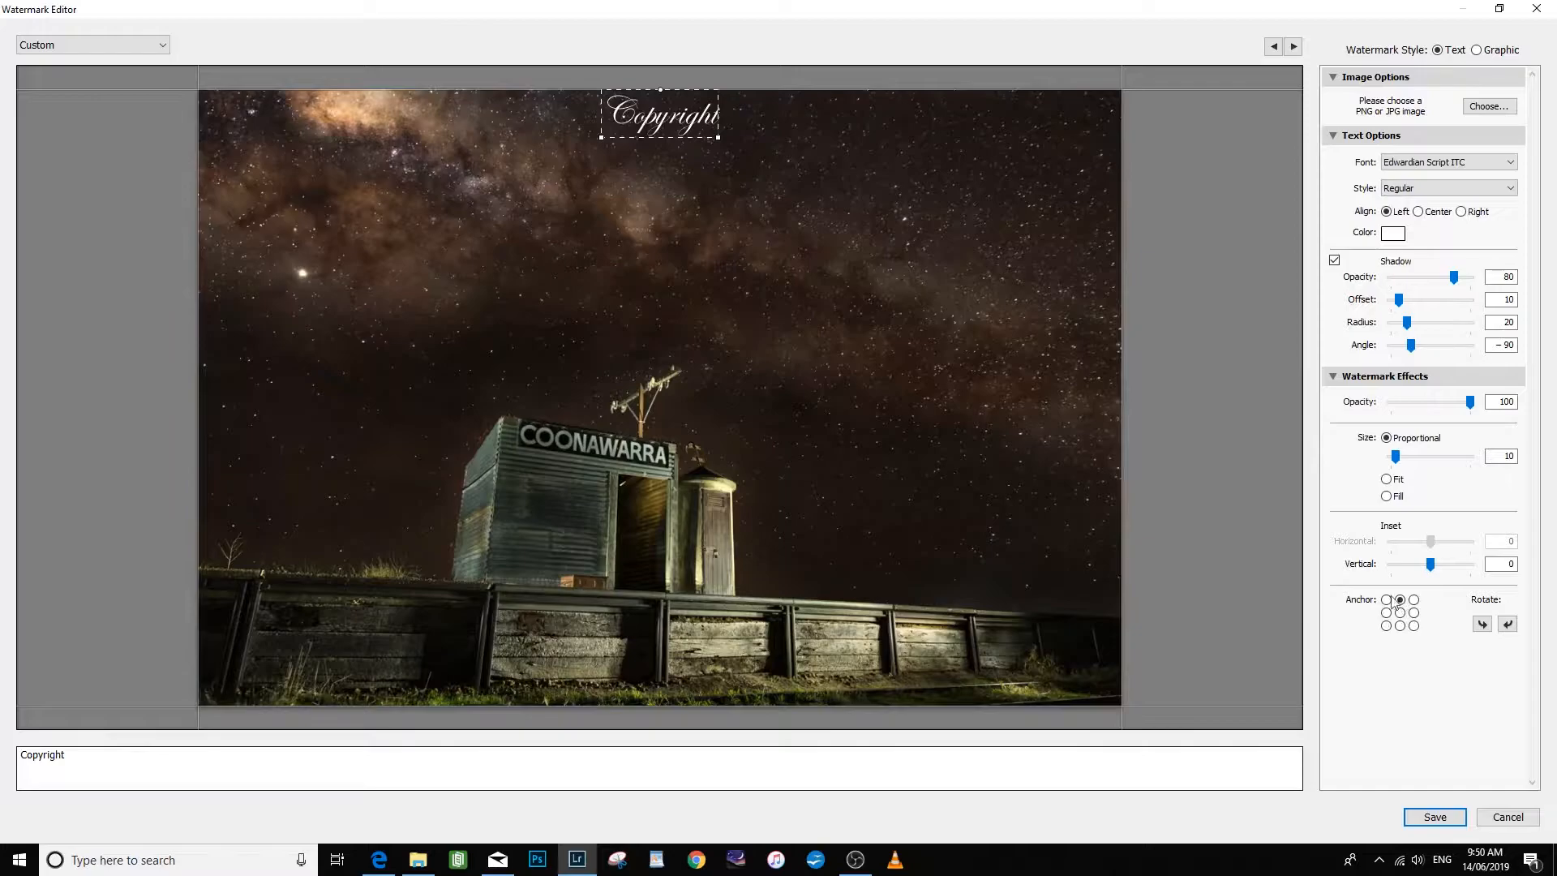
click(1512, 188)
click(1452, 226)
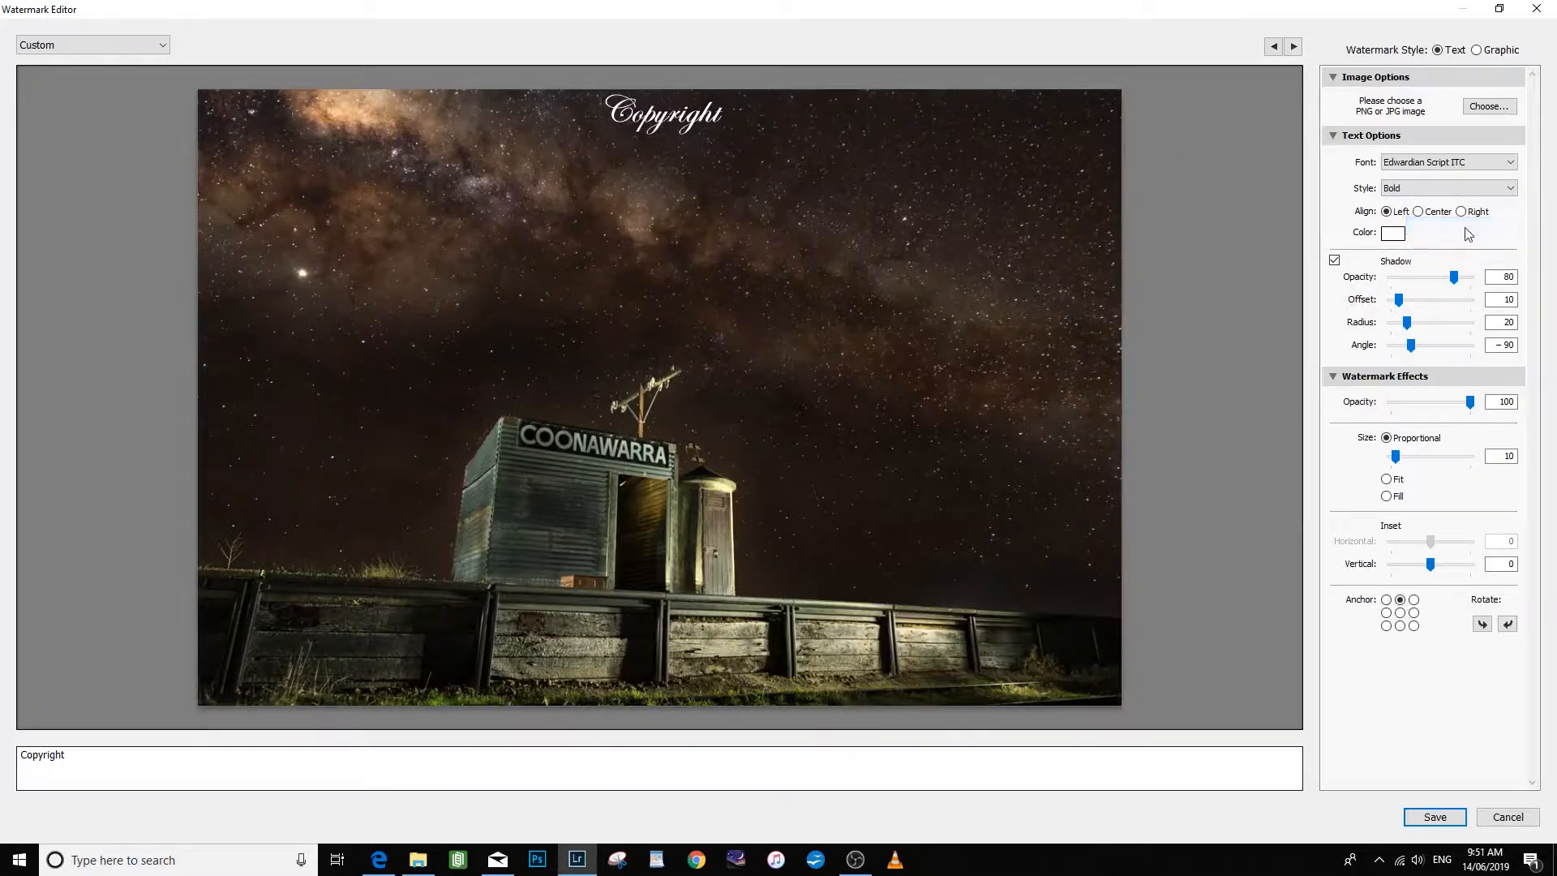
click(1511, 190)
click(1478, 262)
click(1510, 189)
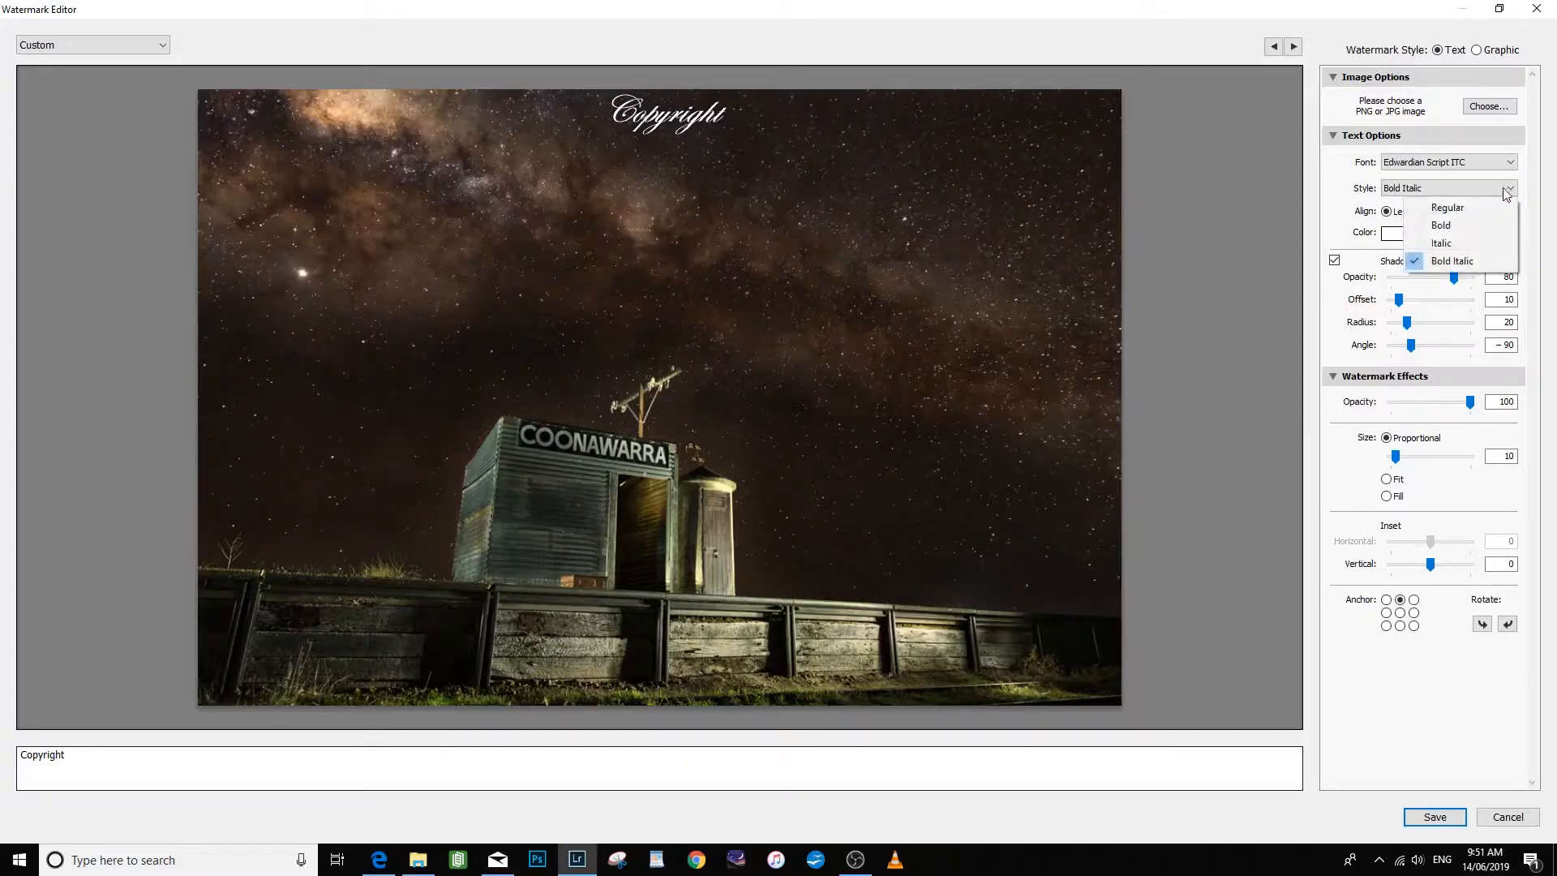
click(1468, 210)
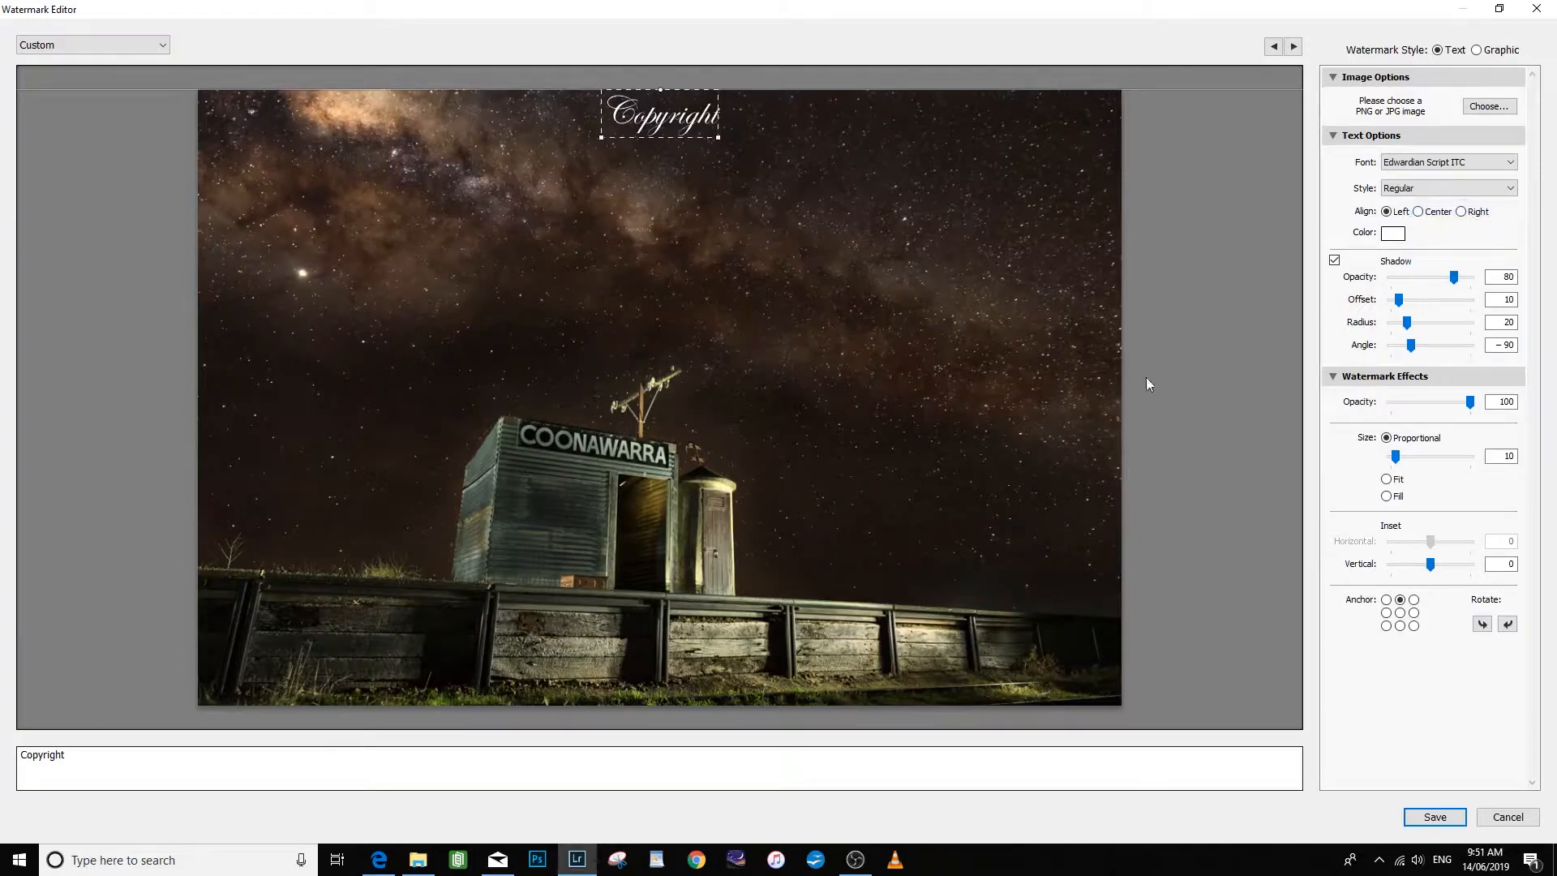
Step: Turn off the watermark text's shadow and set the watermark opacity to 100
click(1334, 260)
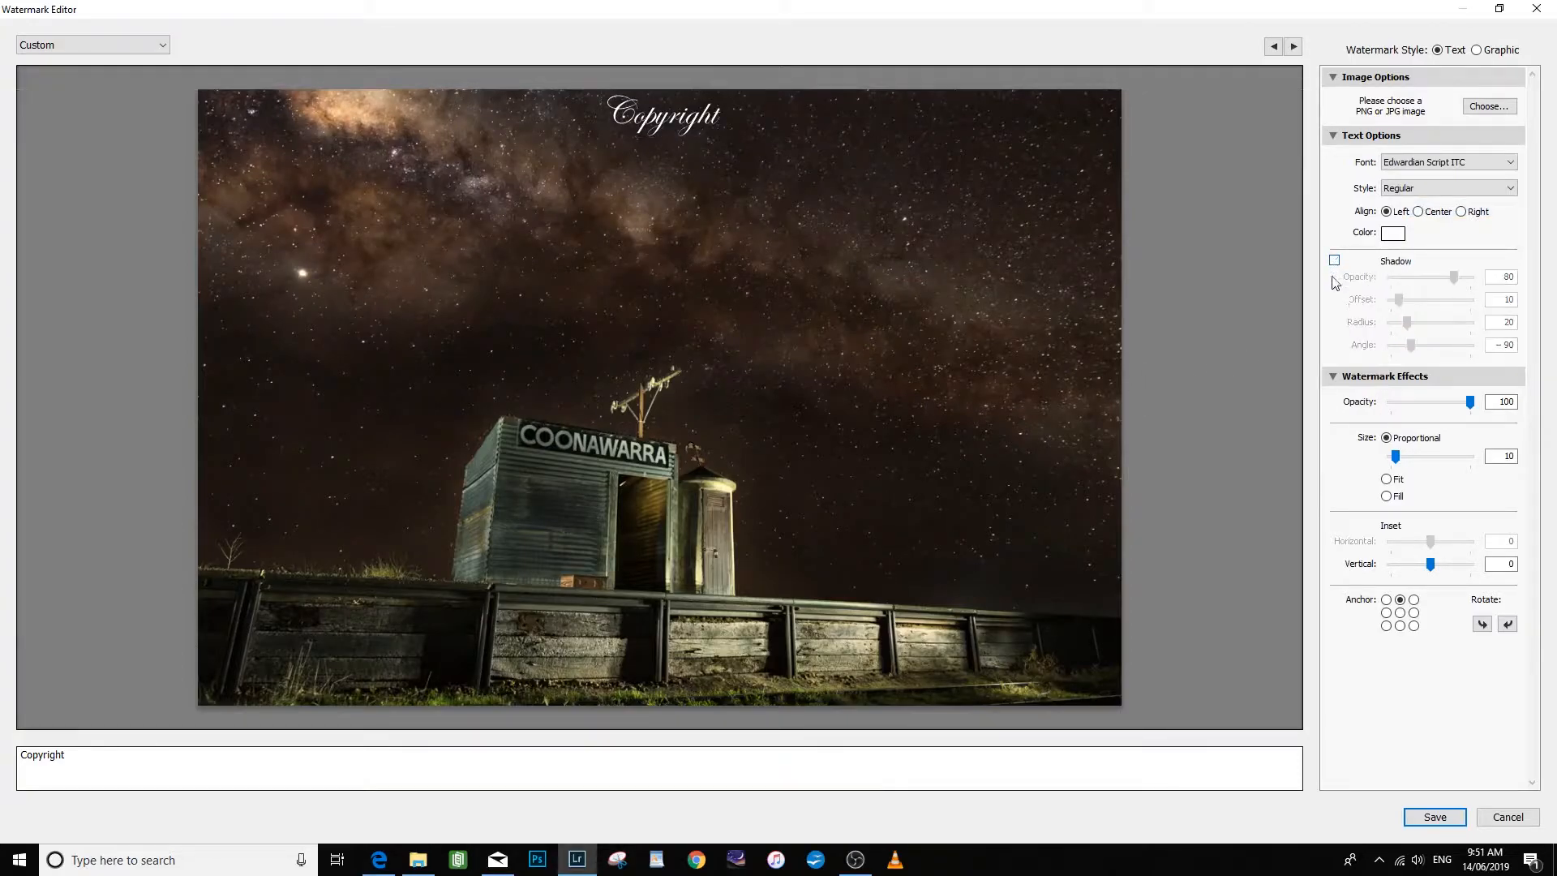
mouse_move(1470, 403)
mouse_down()
mouse_move(1421, 403)
mouse_move(1480, 405)
mouse_up()
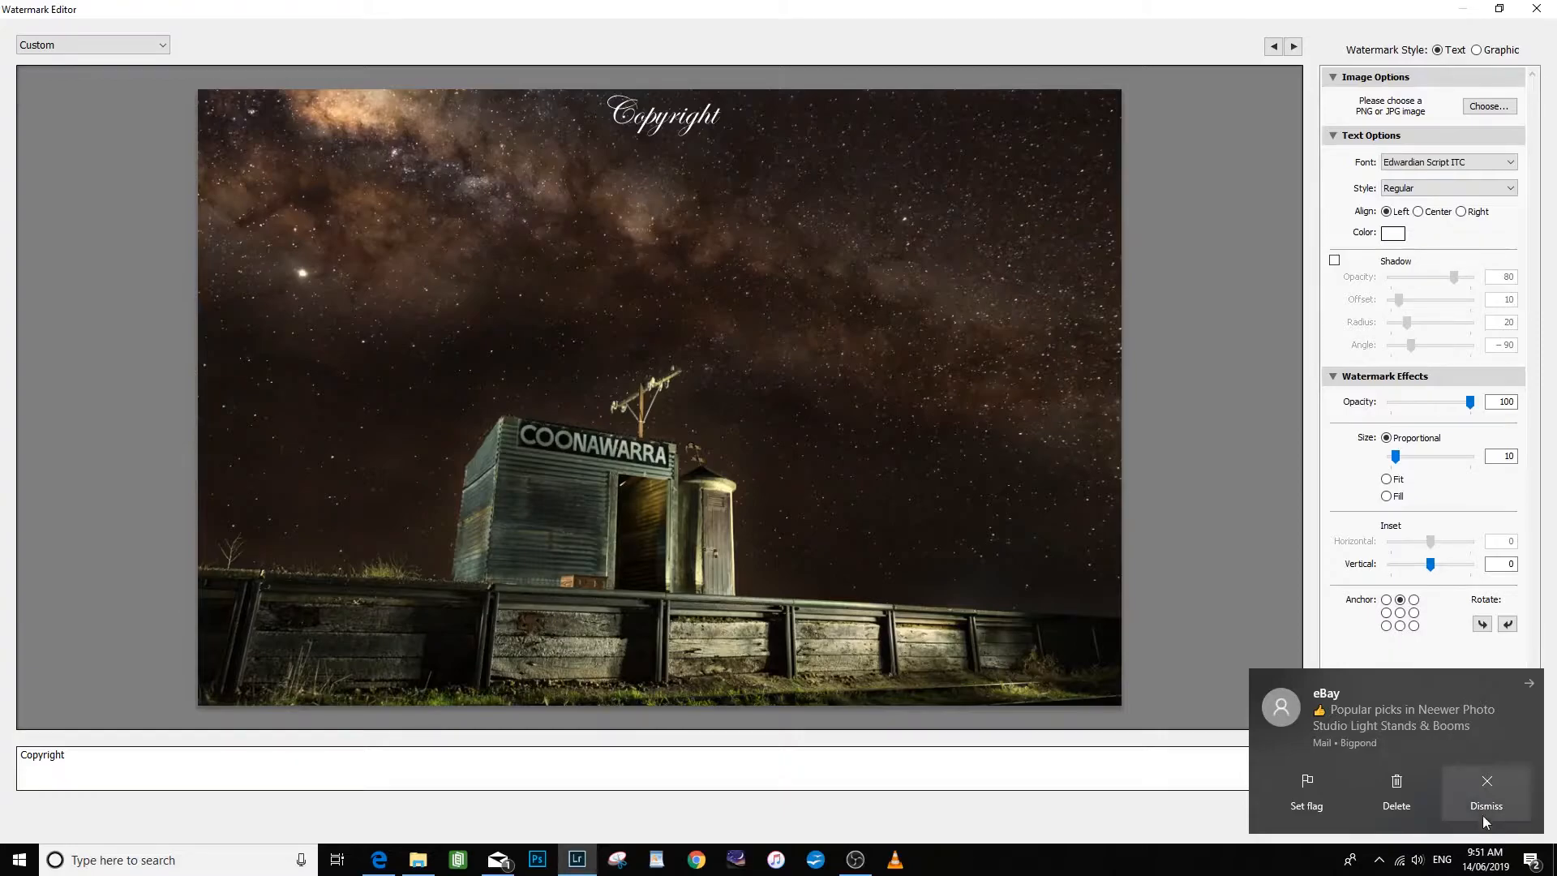
click(1489, 786)
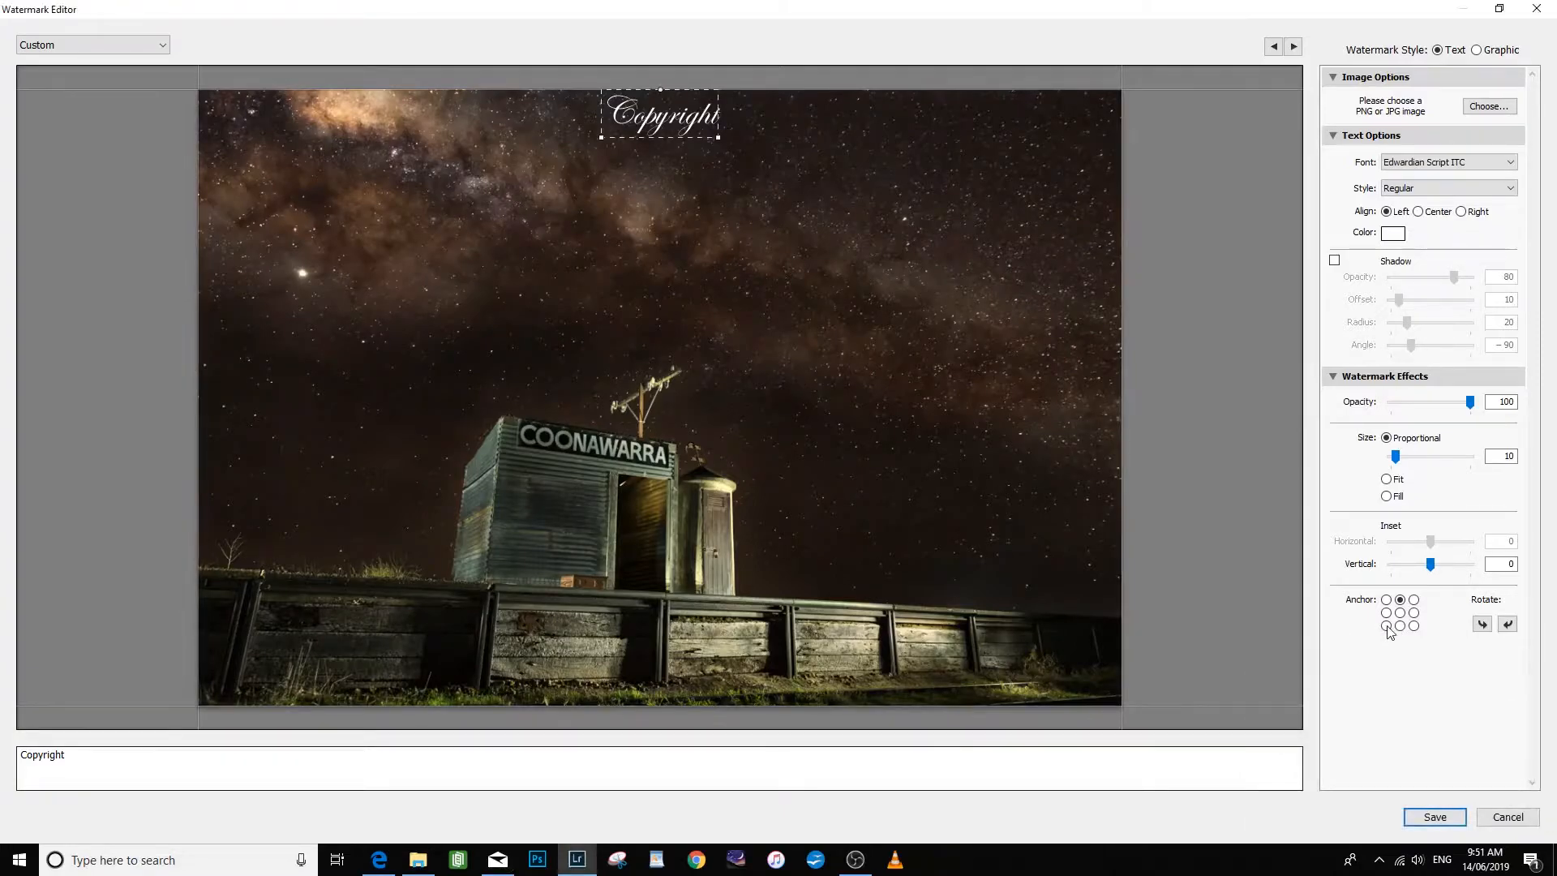
Step: Try several bottom and side anchor positions for the watermark, and anchor it at the photo's bottom-left corner
click(1386, 626)
click(1400, 626)
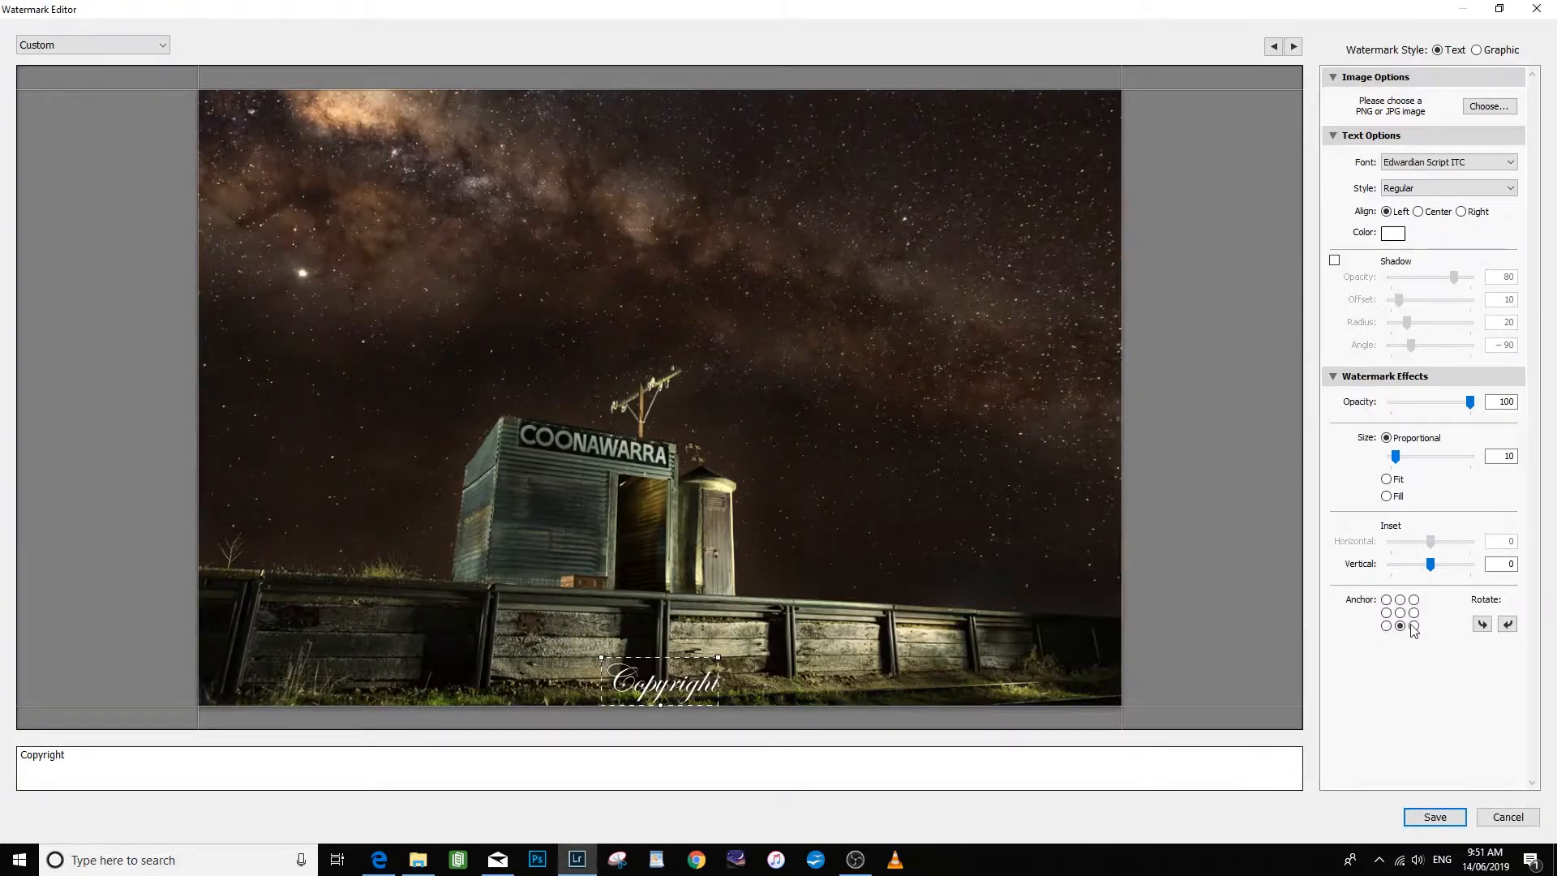
click(1413, 626)
click(1414, 613)
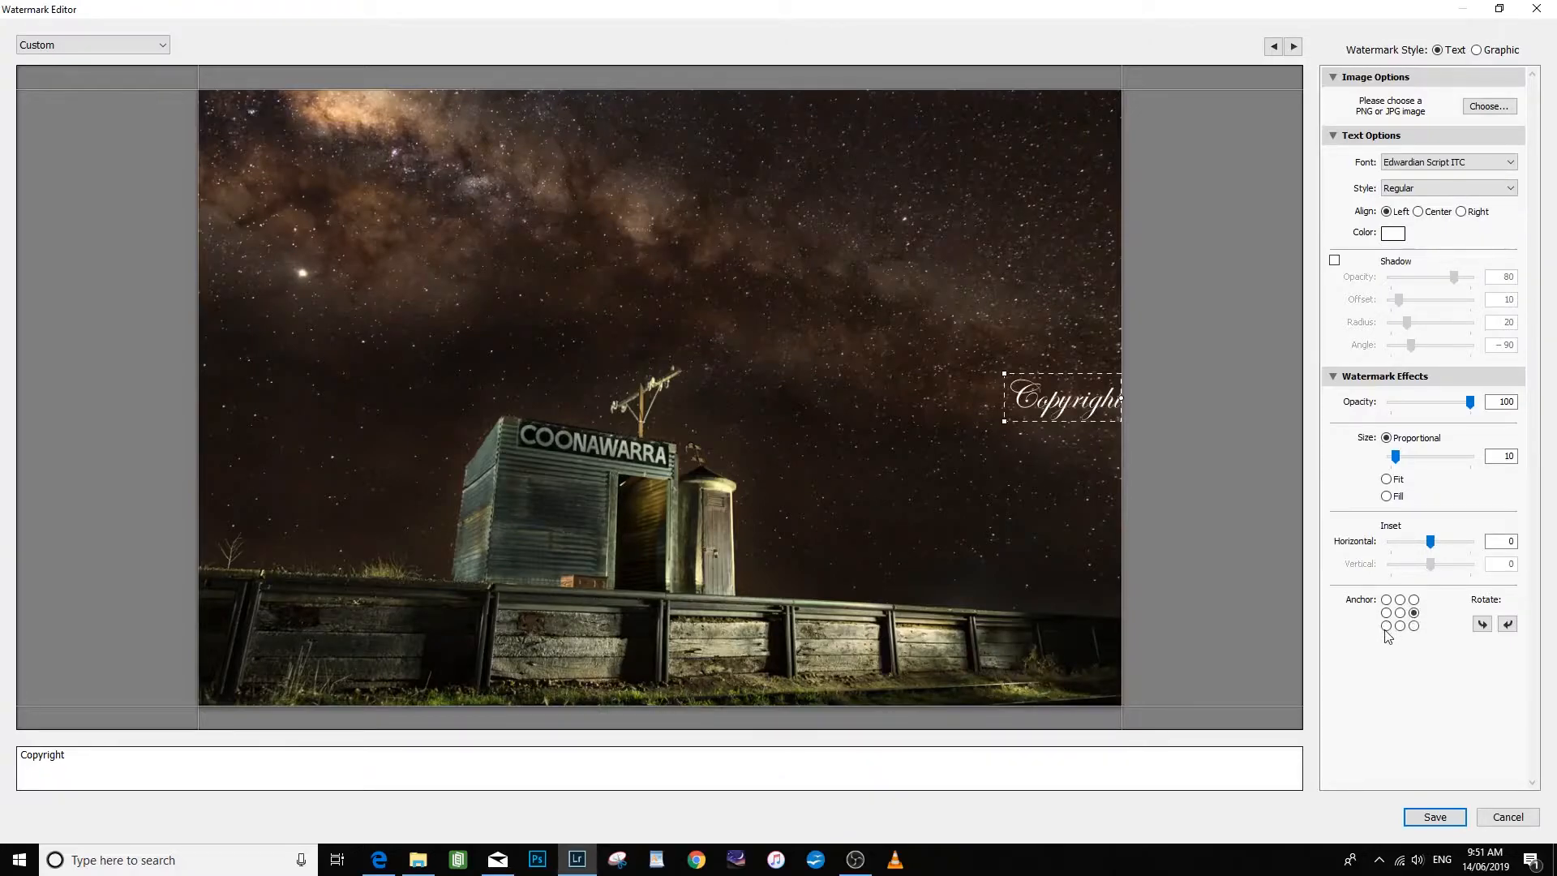
click(1386, 626)
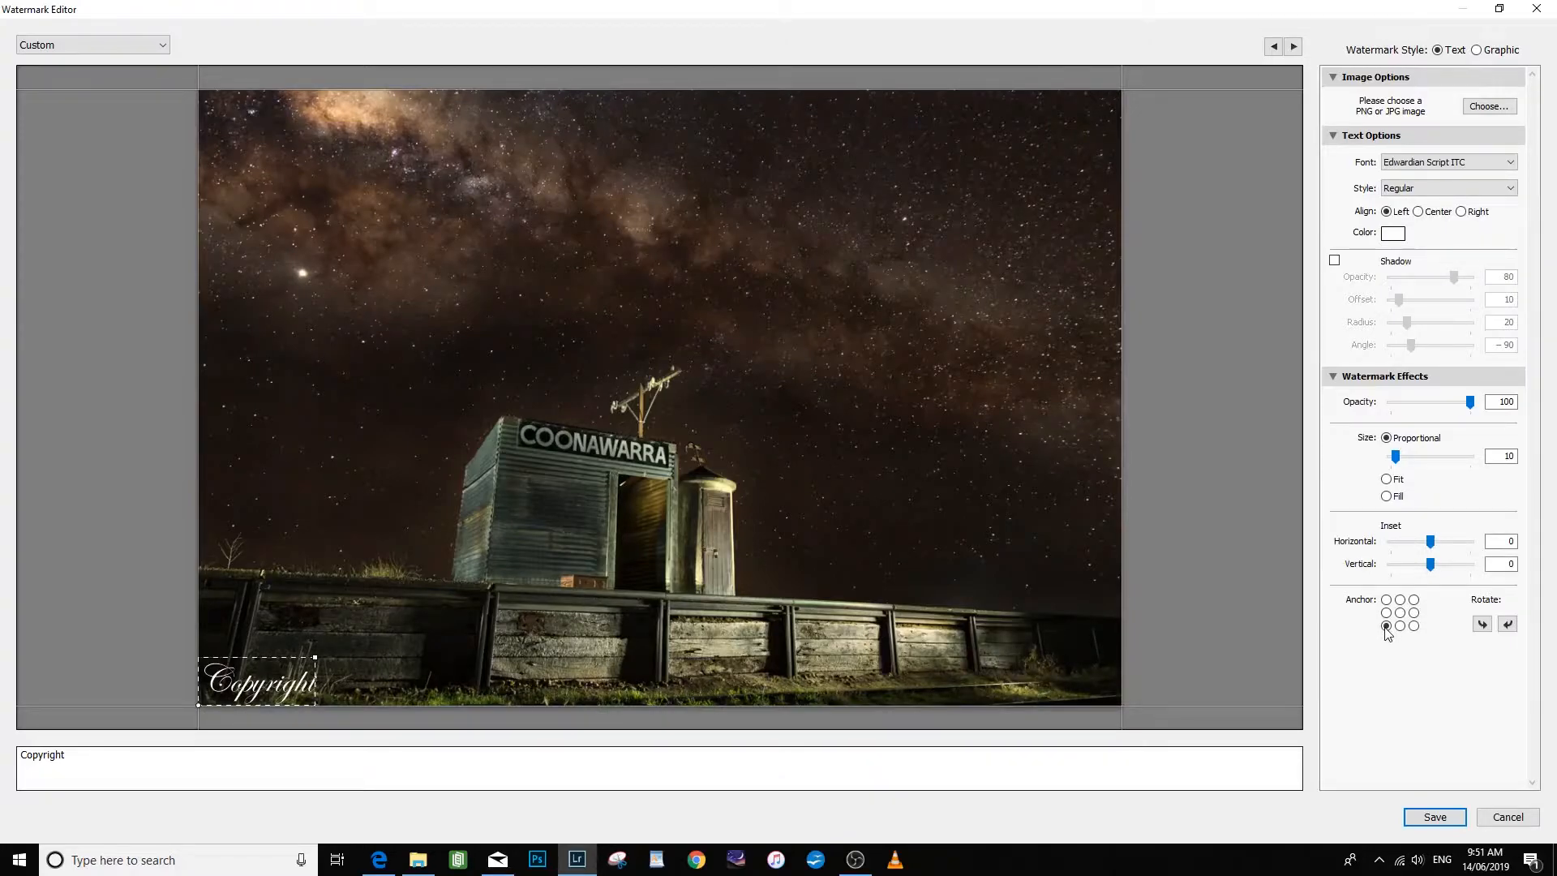
Step: Replace the watermark text with the photographer's full name followed by "Photography"
click(80, 755)
key(BackSpace)
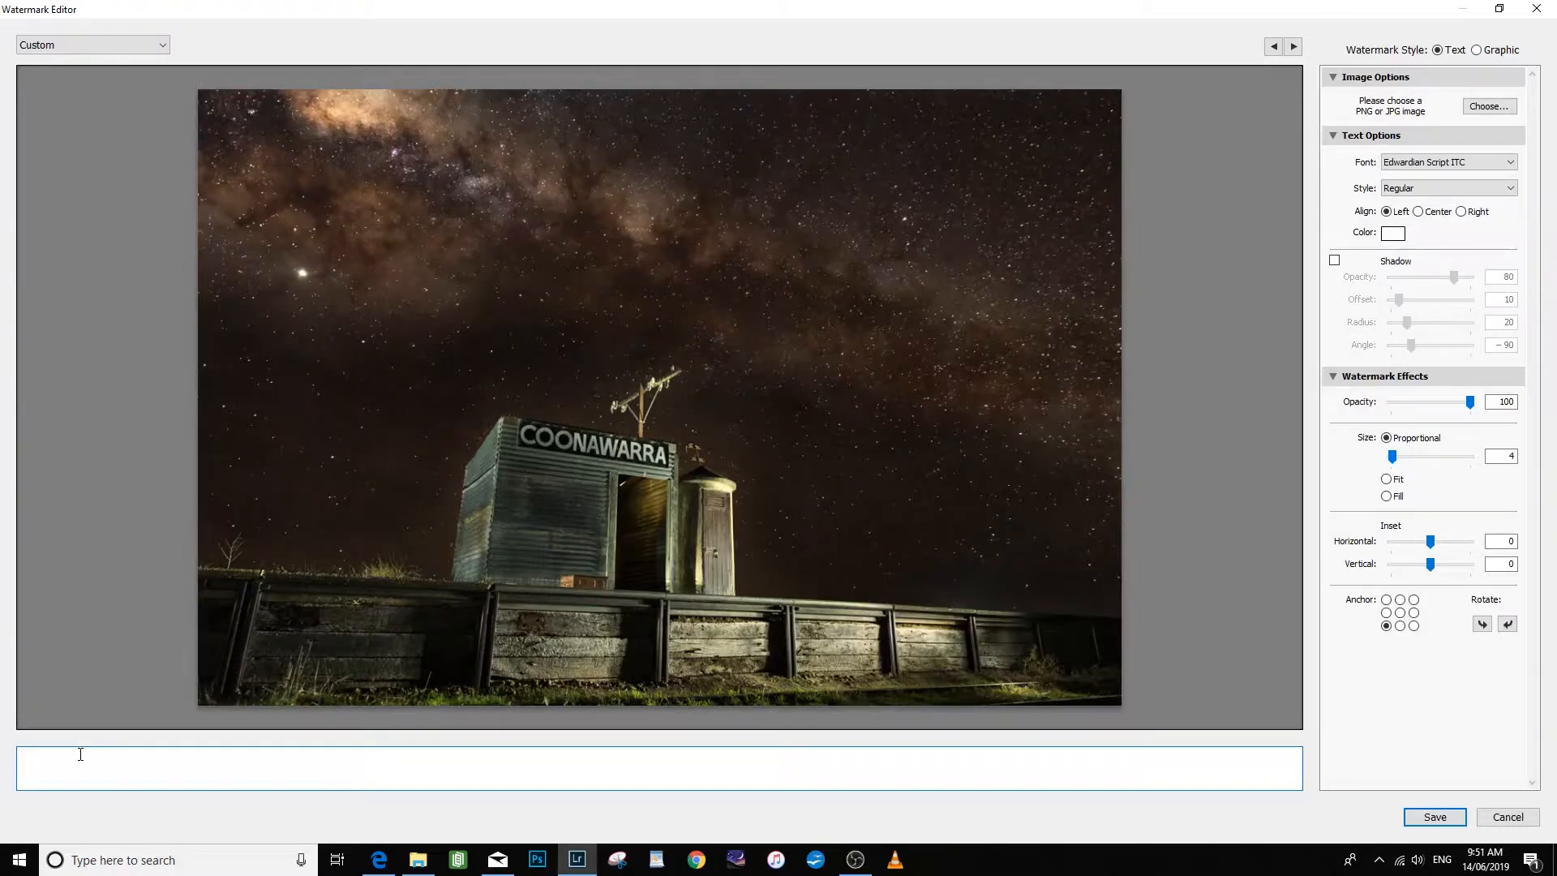
text(Joe Bloggs)
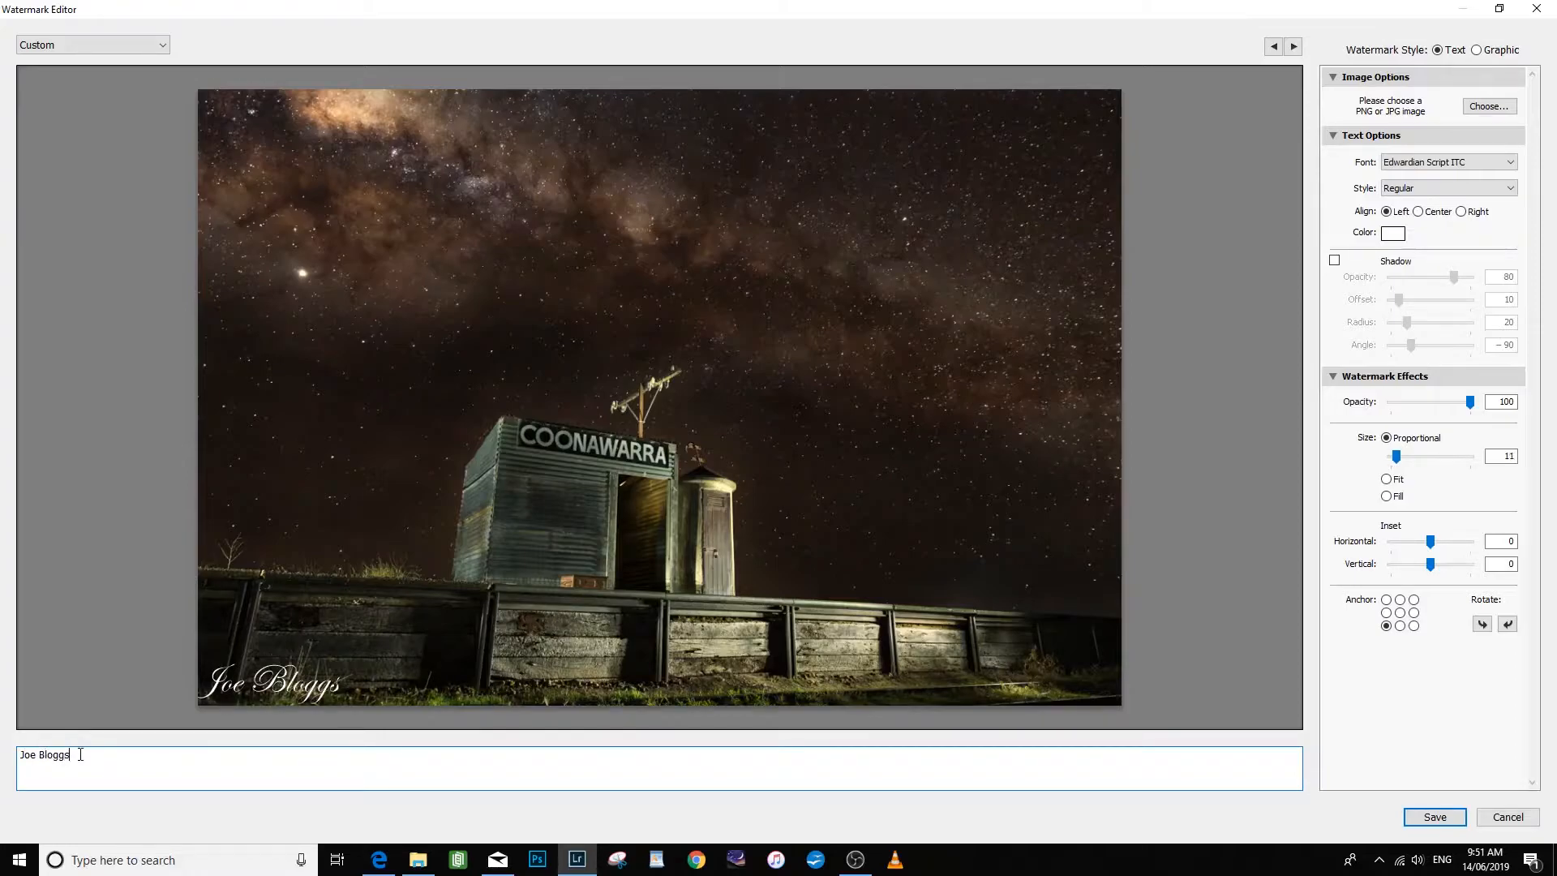
text( Photogr)
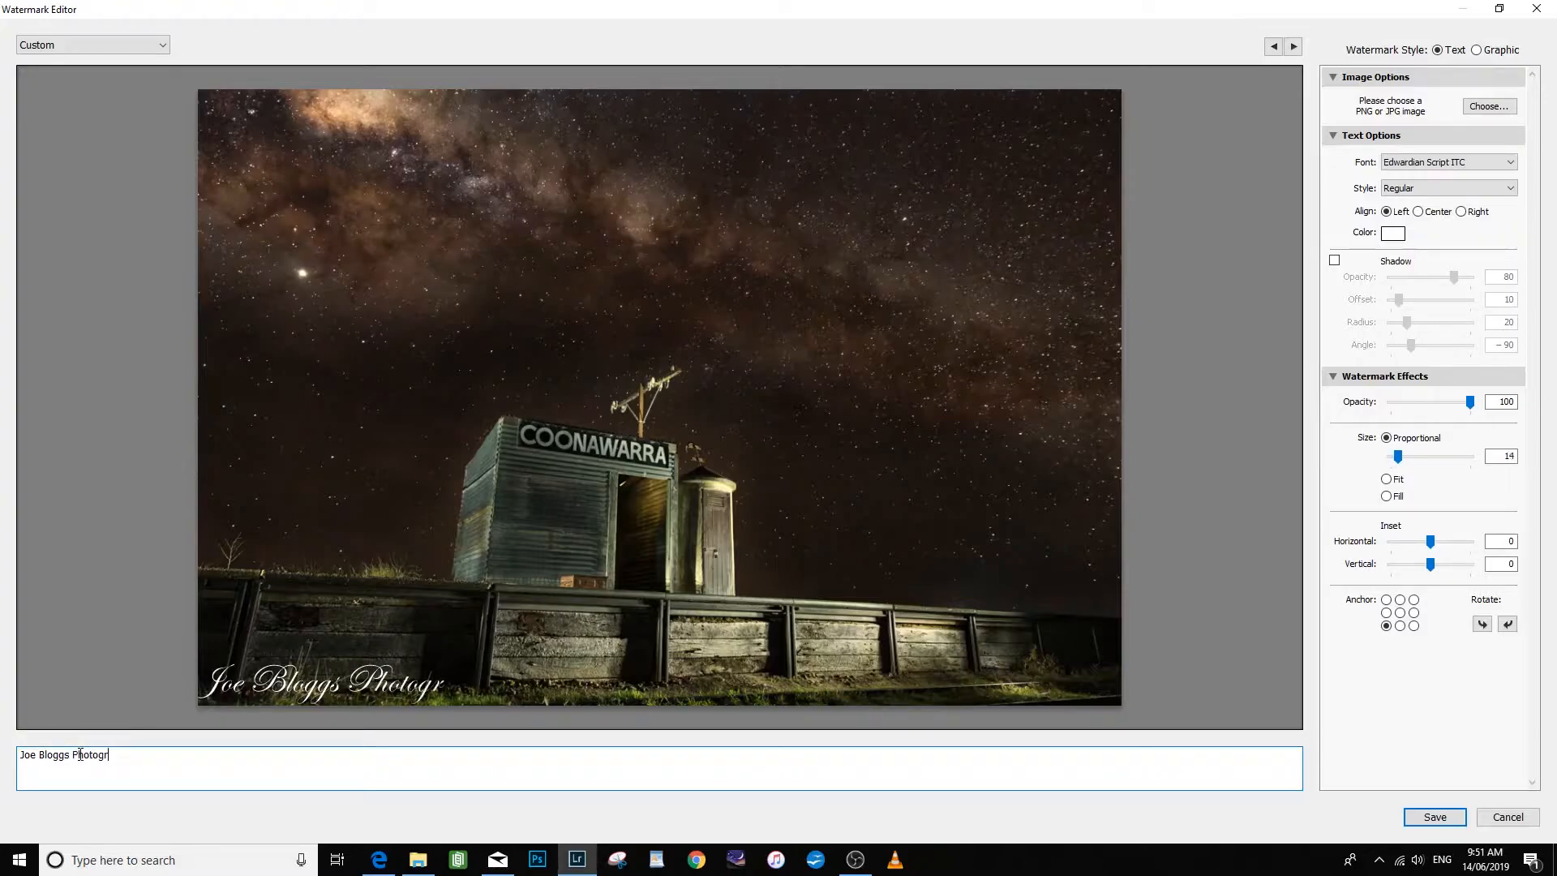
text(aphy)
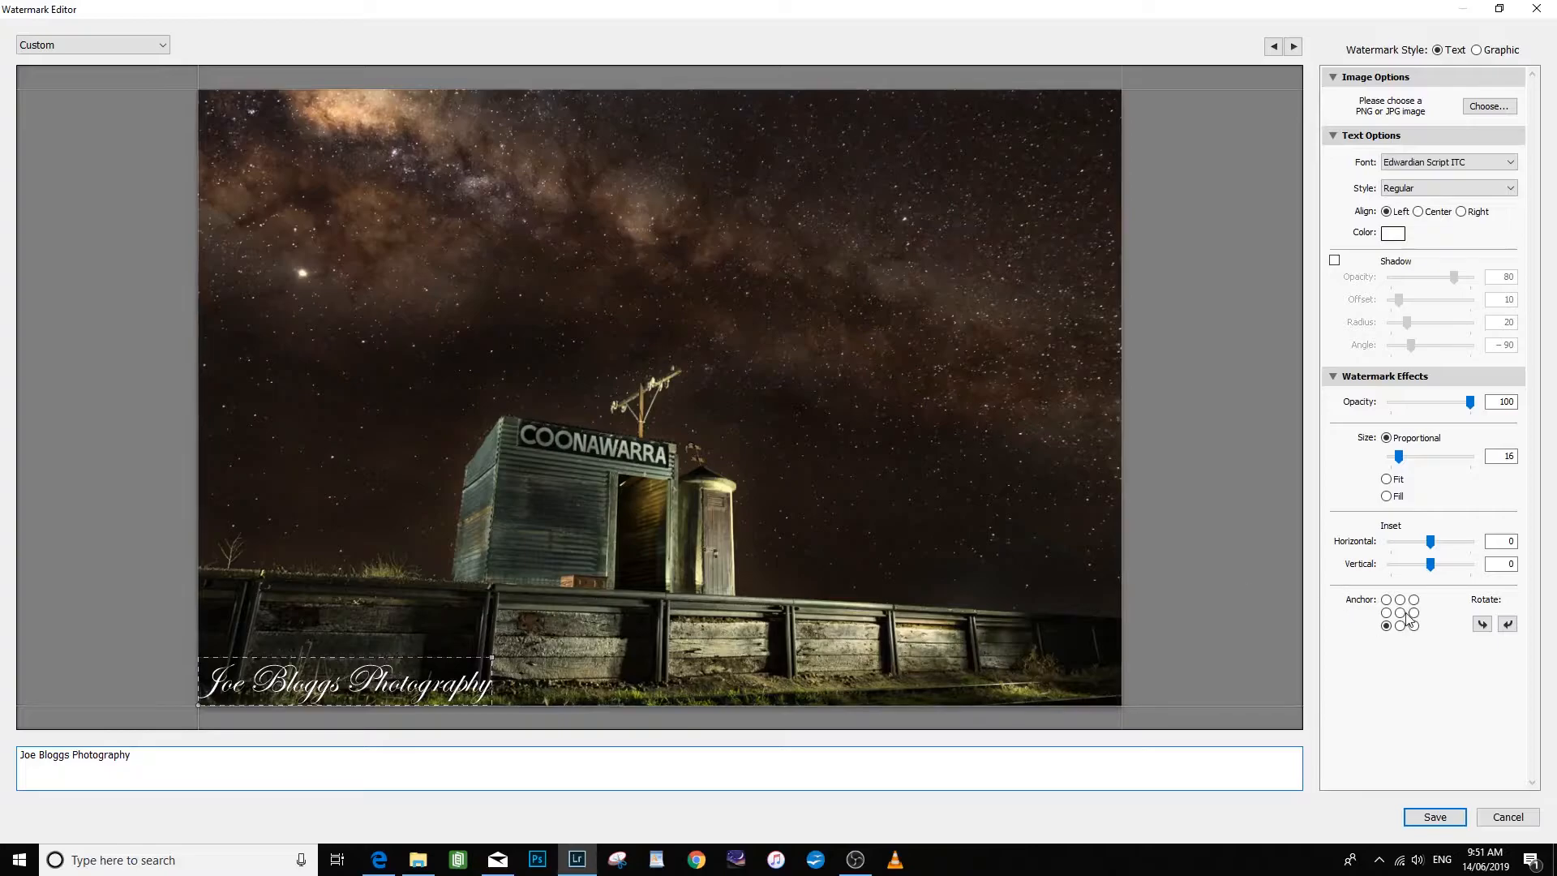
Step: Inset the watermark by 4 horizontally and 5 vertically, and set its proportional size to 10
drag(1432, 550, 1448, 562)
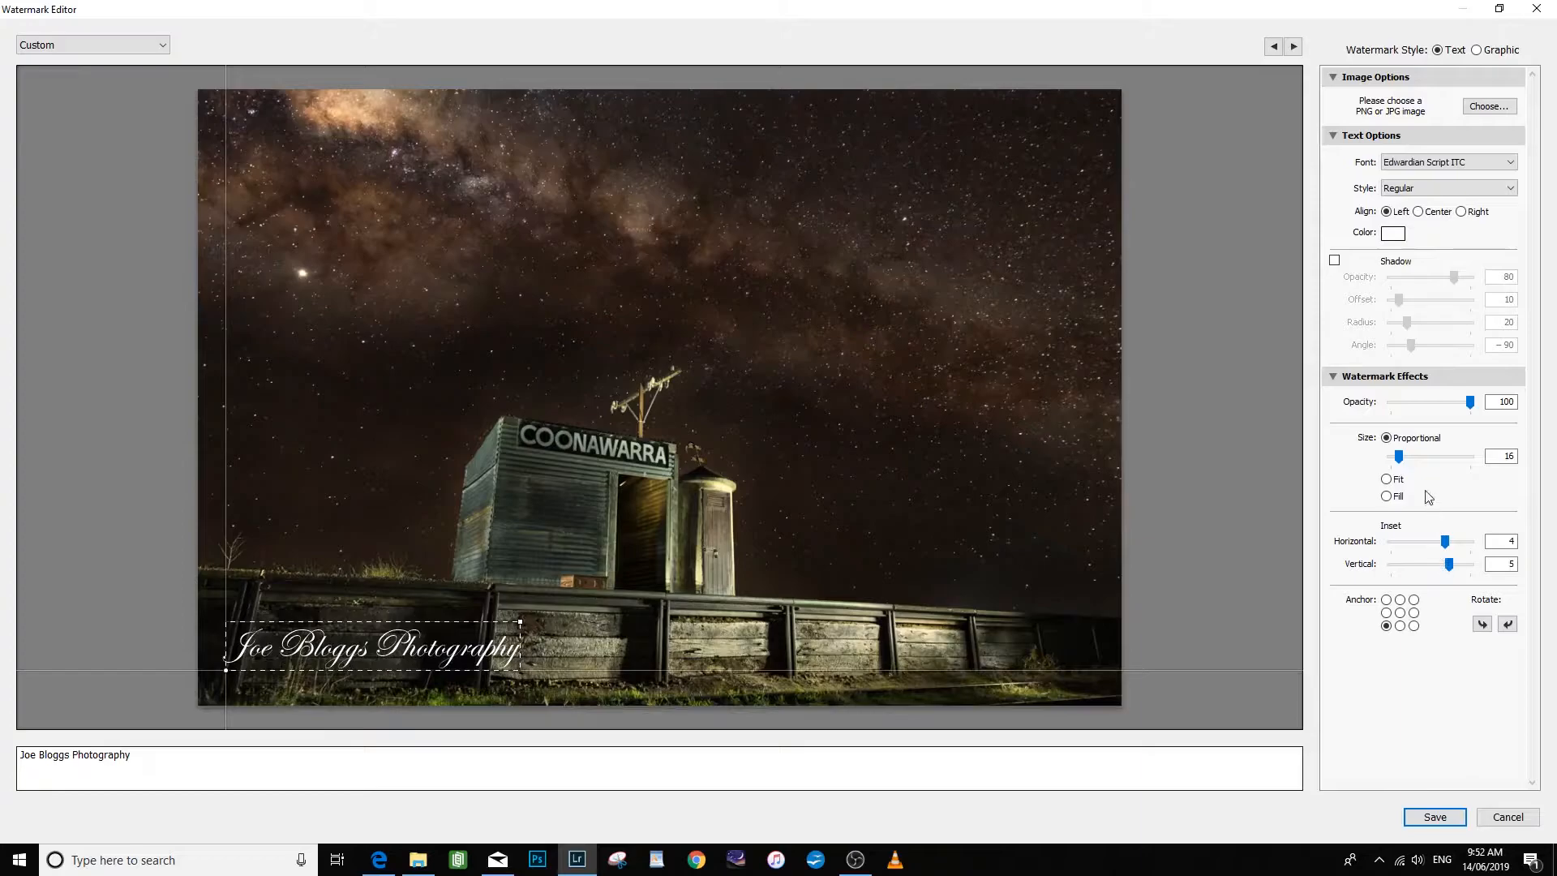
drag(1400, 459, 1397, 459)
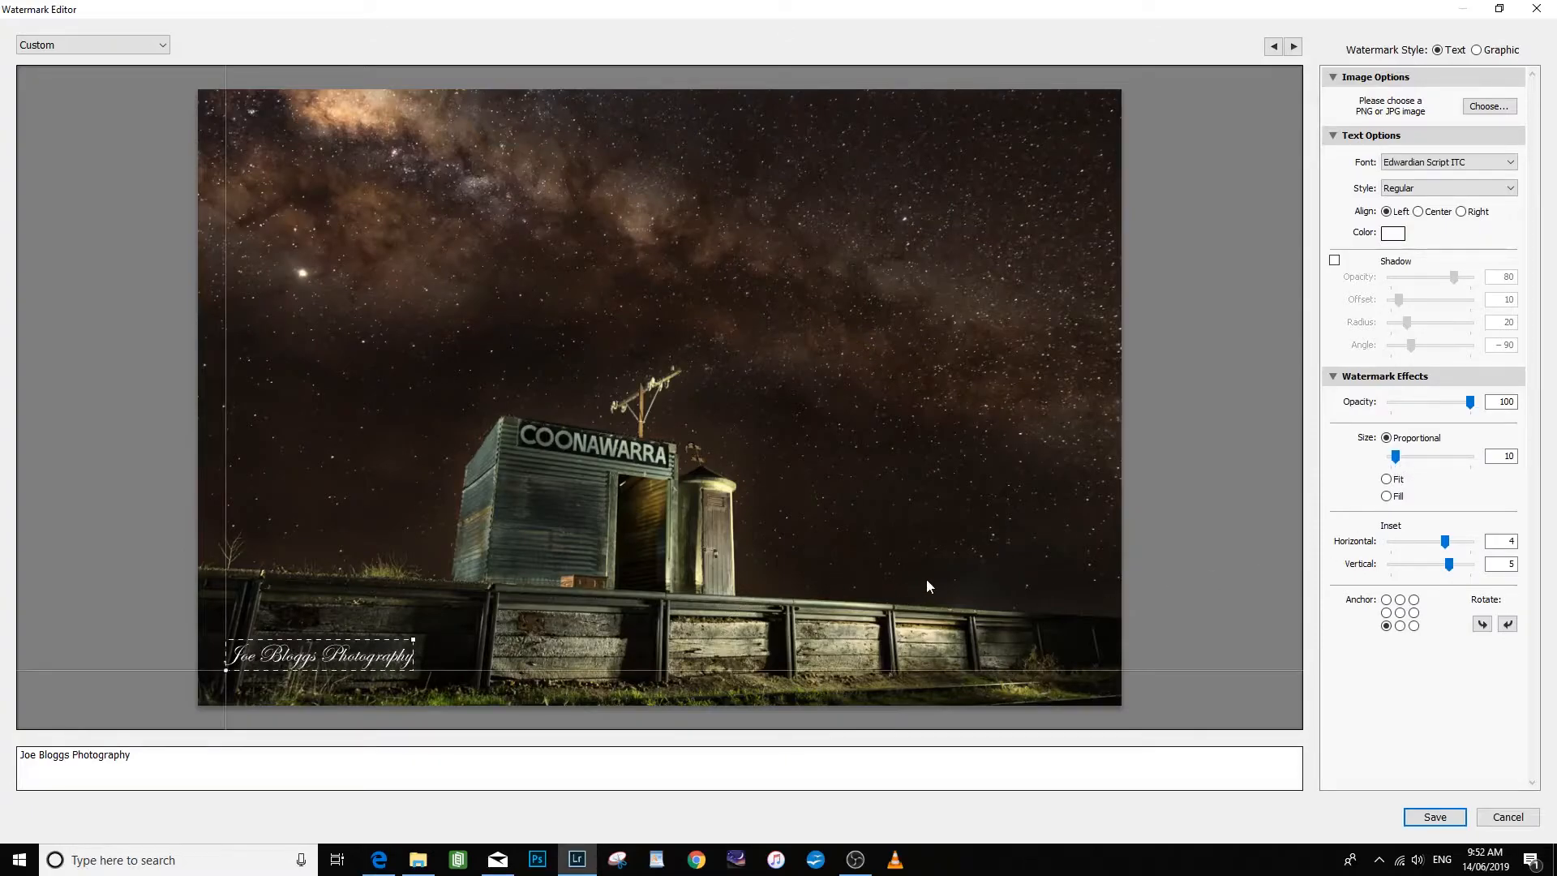
Step: Save the watermark as a new preset named with the photographer's full name followed by "Watermark"
click(1434, 816)
click(837, 421)
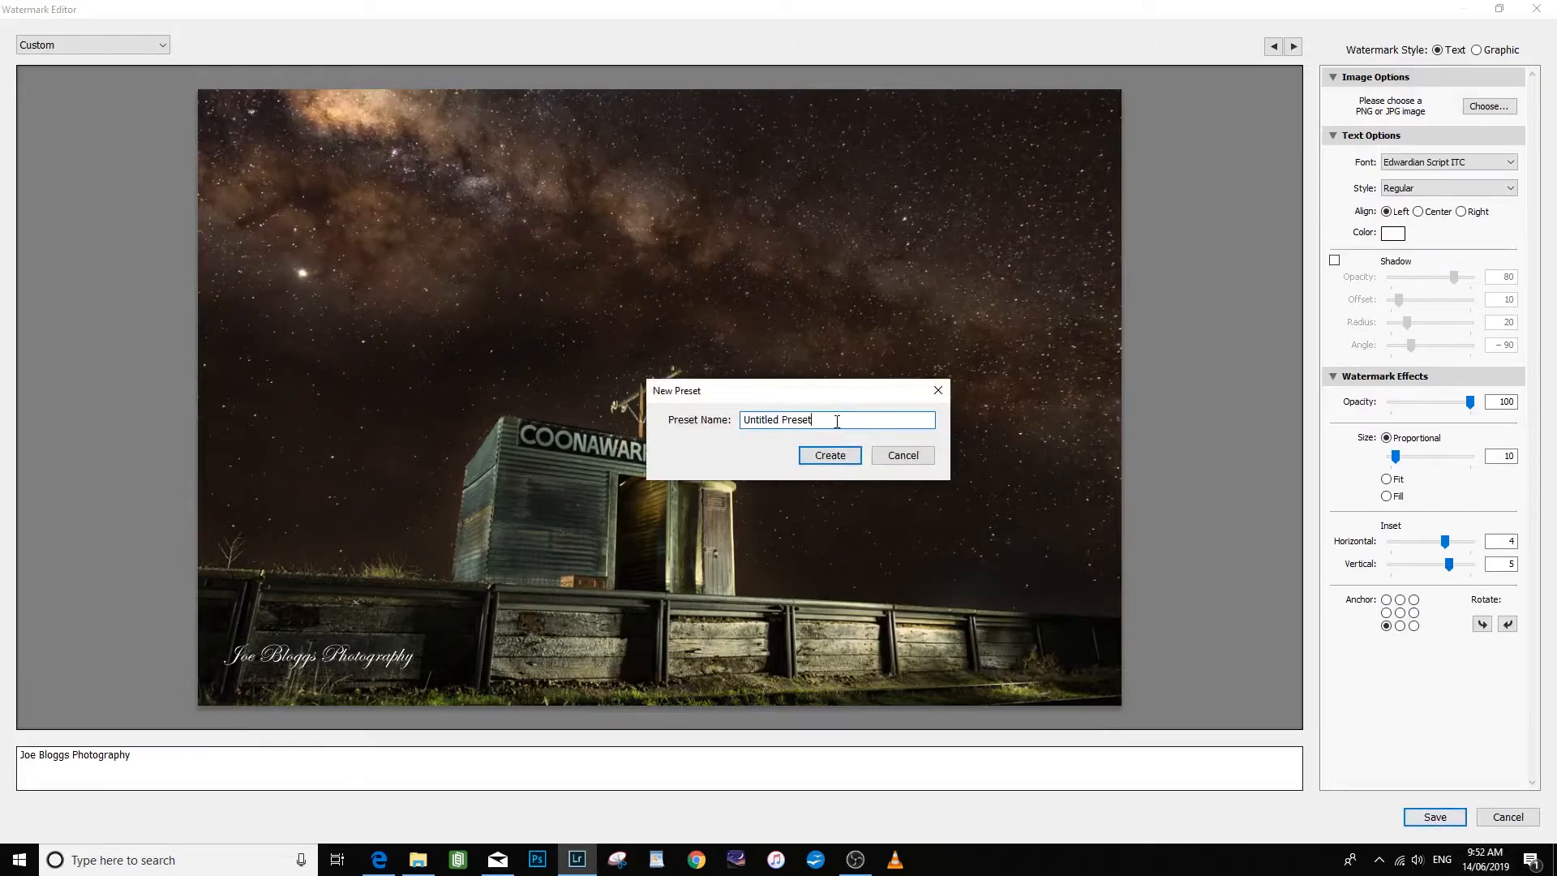
key(BackSpace)
key(BackSpace)
key(BackSpace)
key(BackSpace)
key(BackSpace)
key(BackSpace)
key(BackSpace)
key(BackSpace)
key(BackSpace)
key(BackSpace)
key(BackSpace)
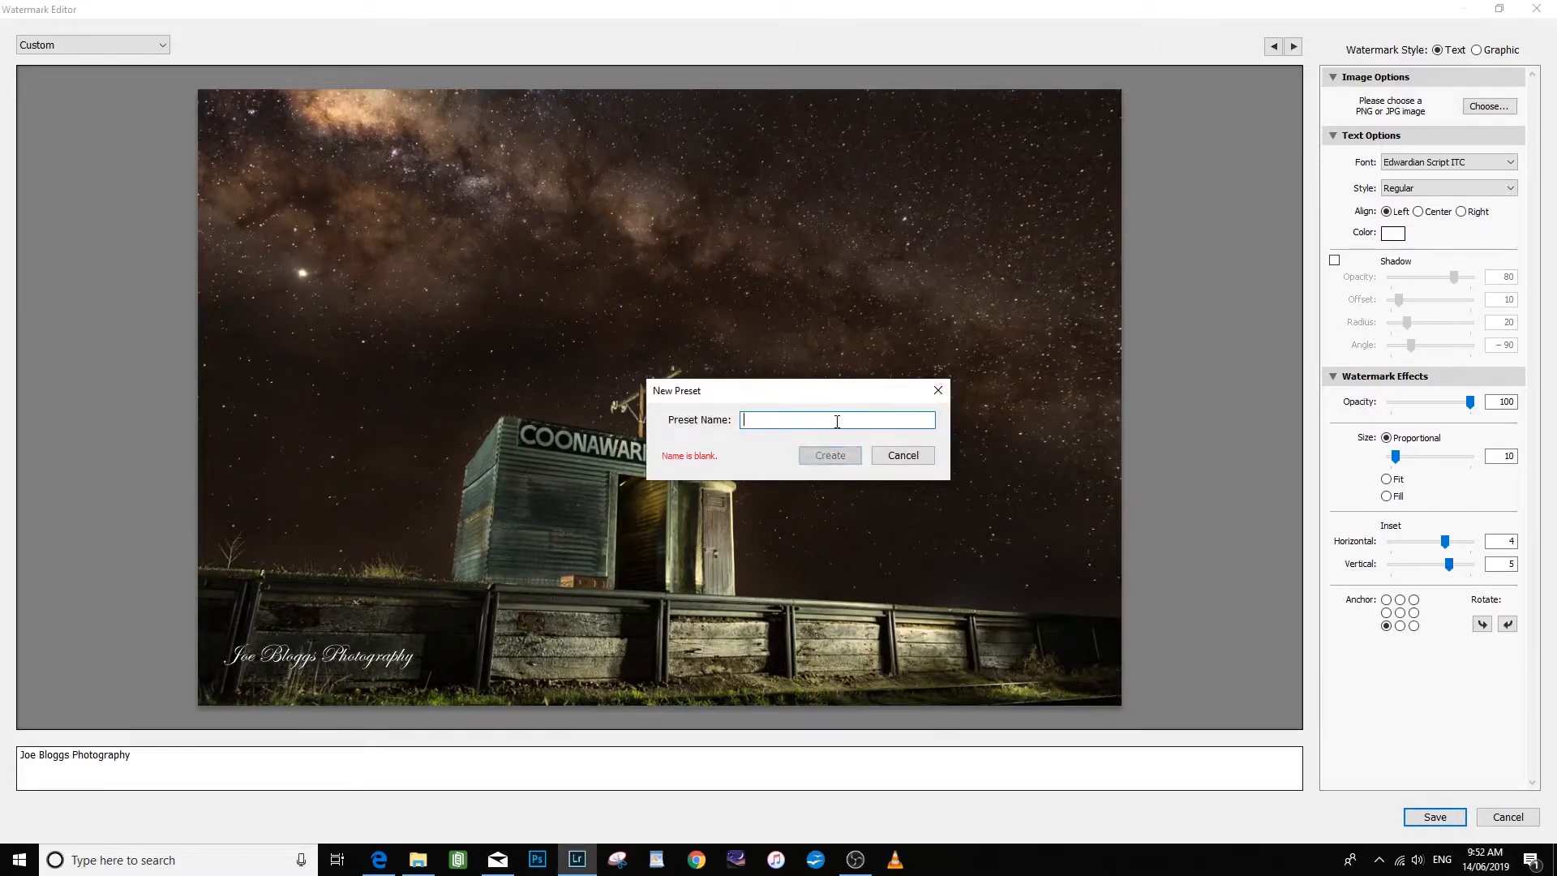
text(Joe Bloggs Watermark)
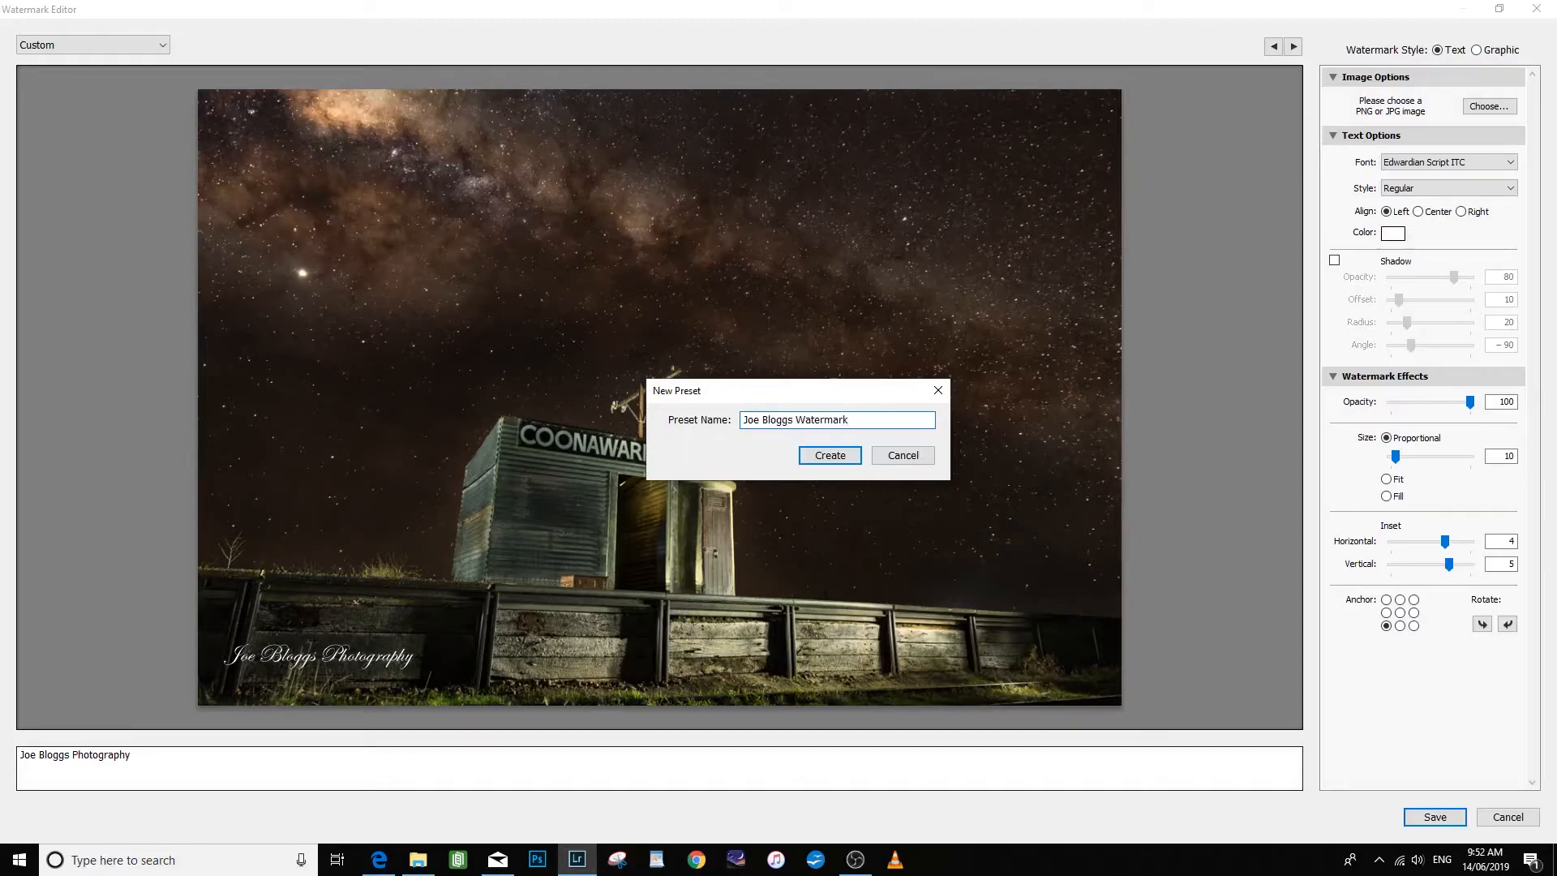
click(830, 455)
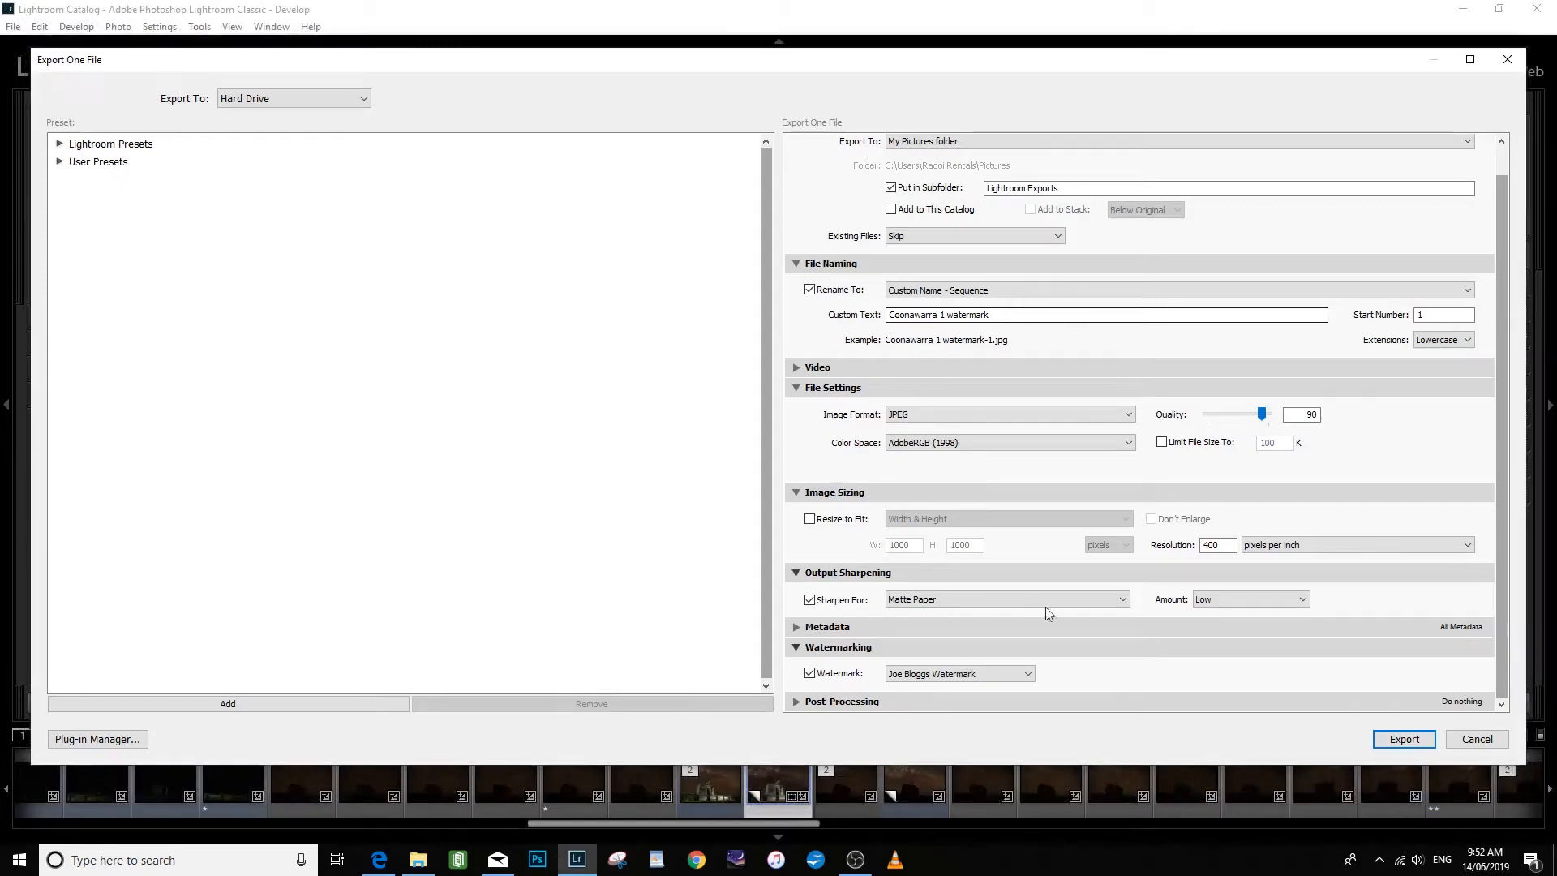
Step: Choose the newly saved watermark preset for the export and export the photo
click(1028, 674)
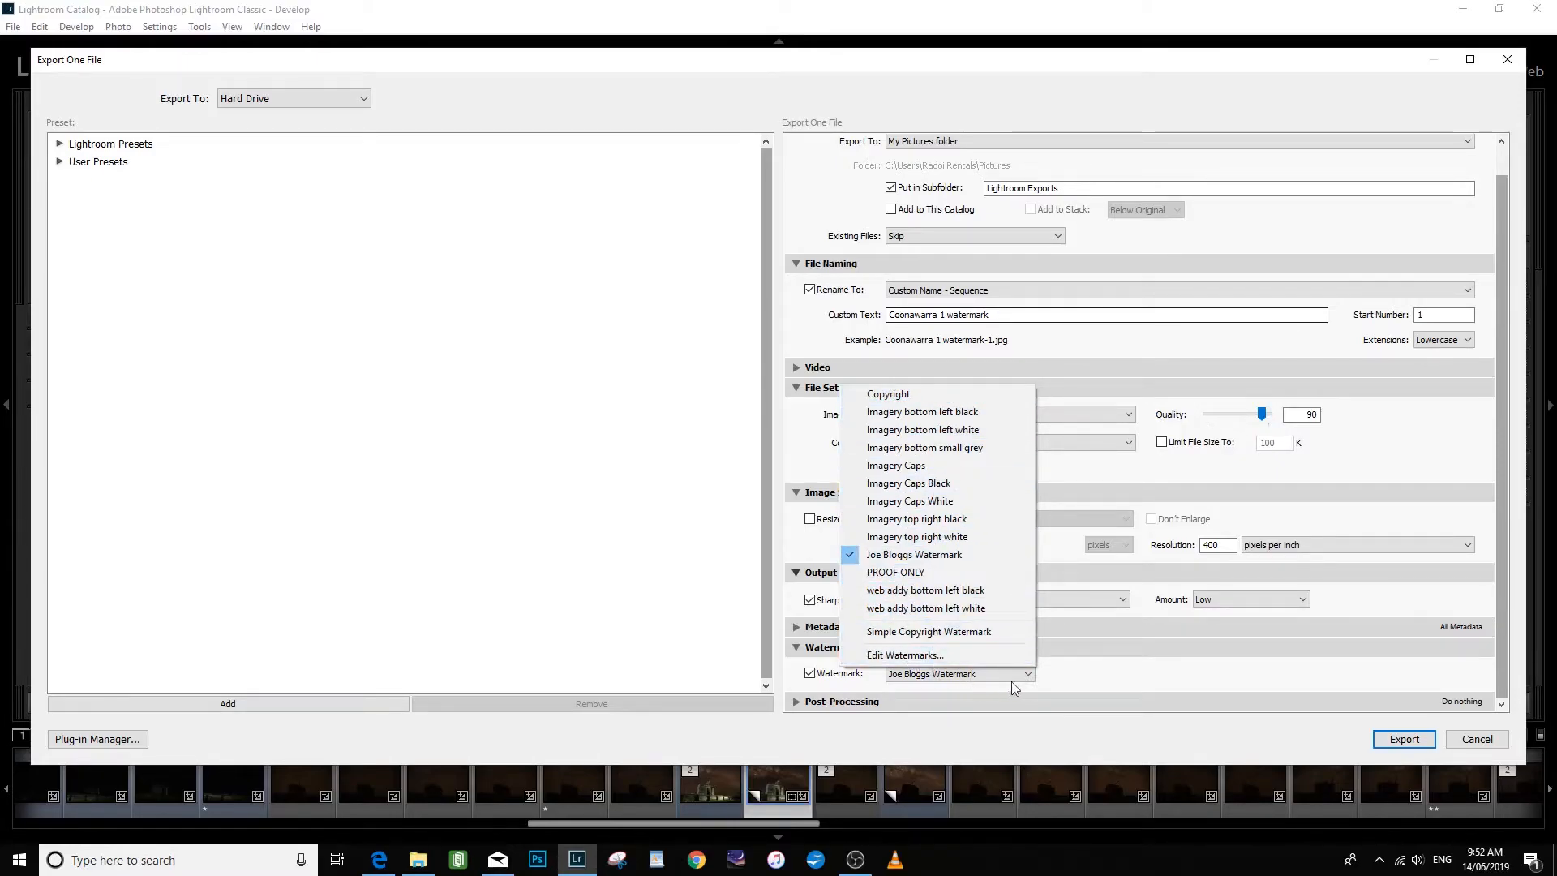
click(897, 556)
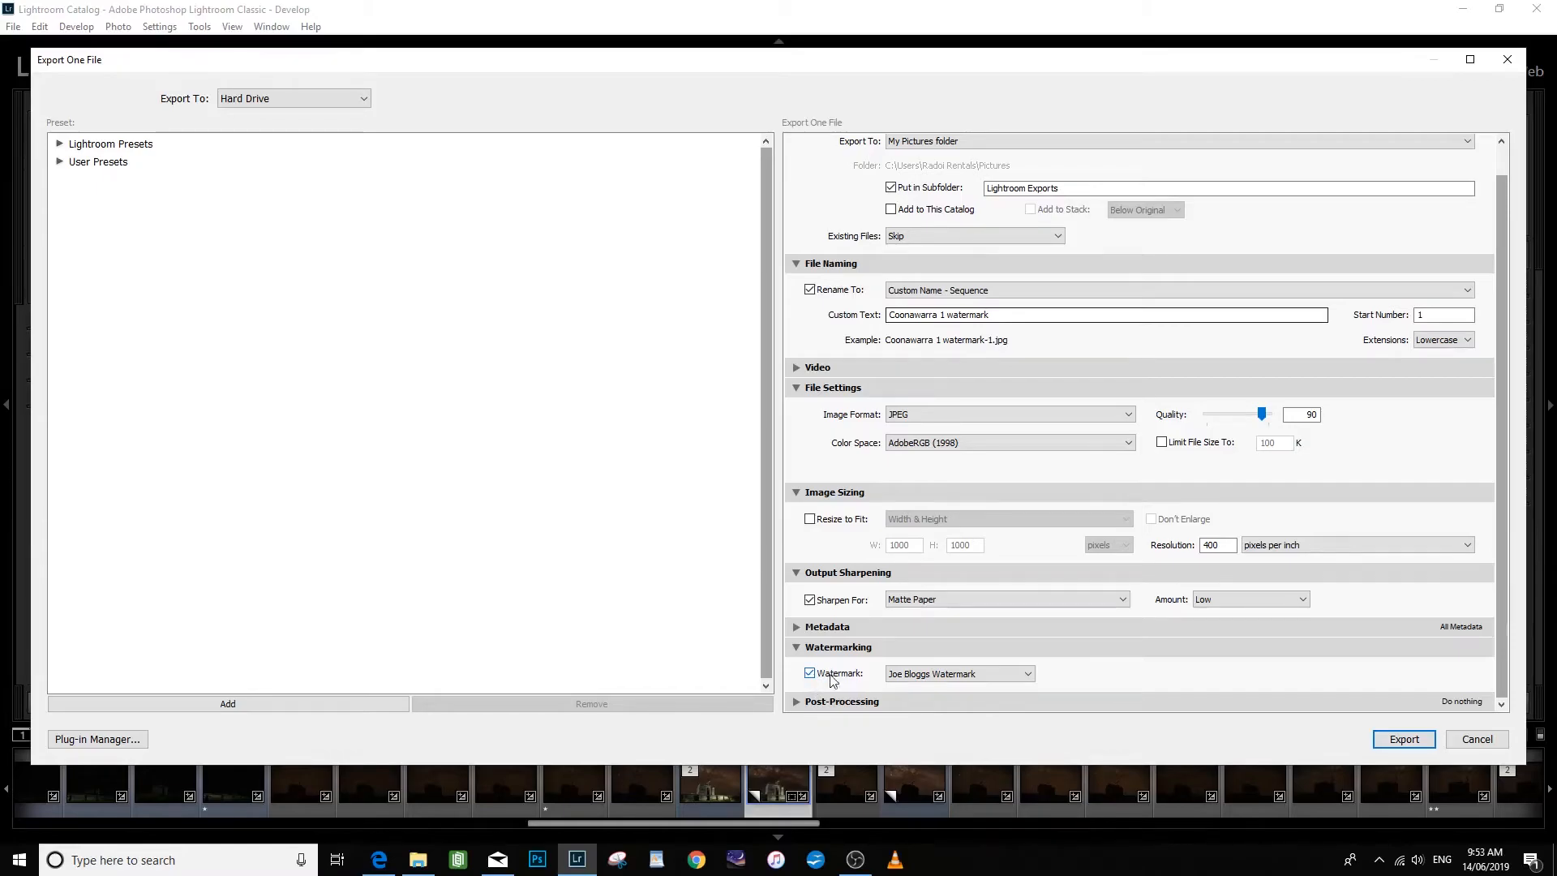
click(1404, 740)
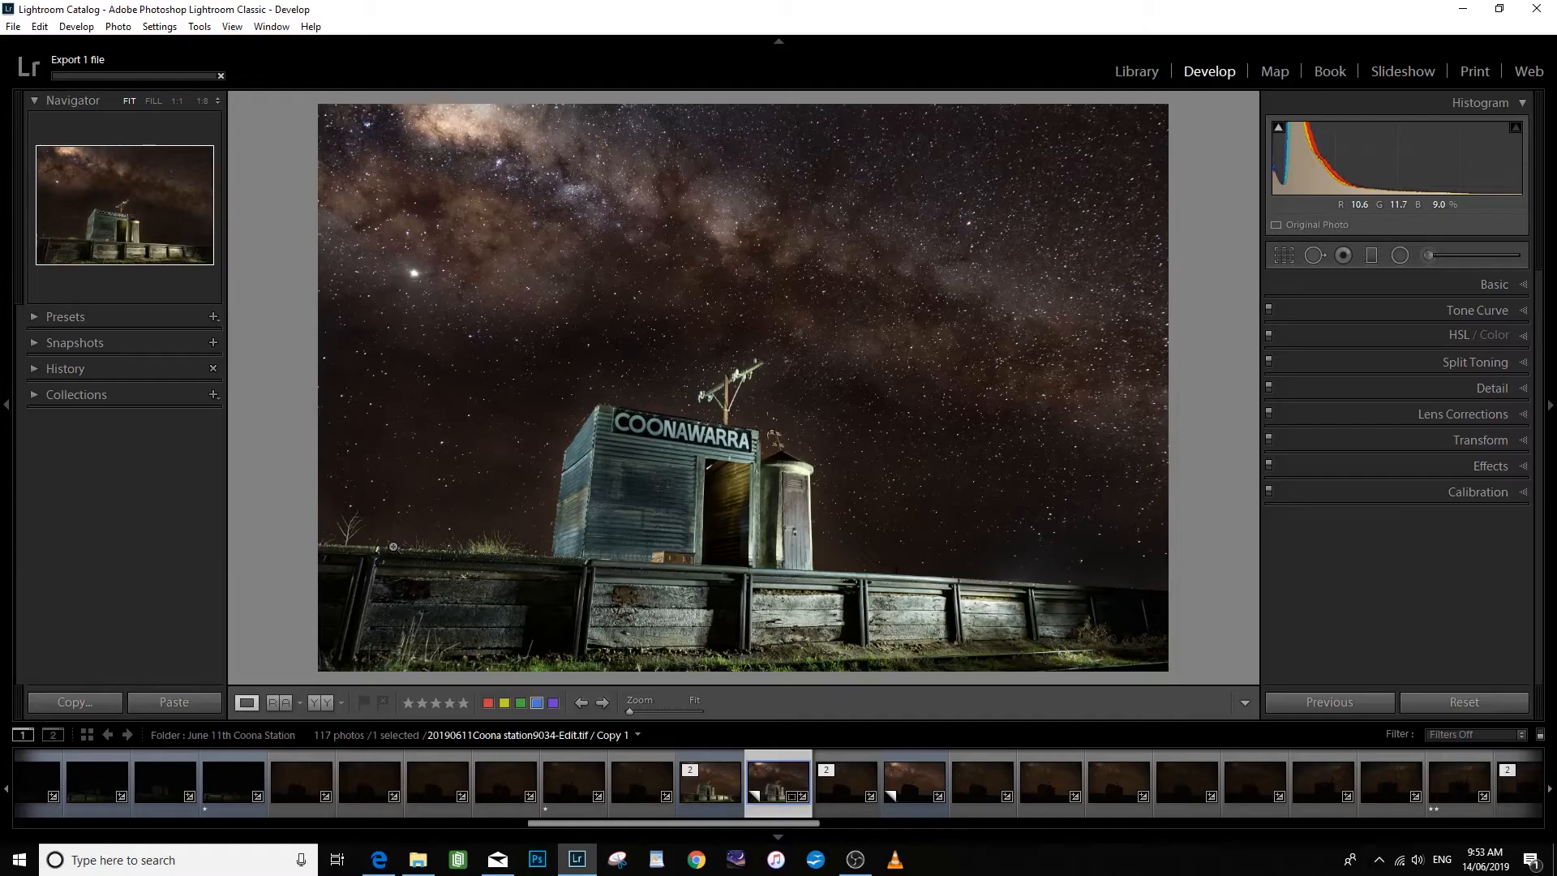
Step: Switch to File Explorer and open the exported image "Coonawarra 1 watermark-1.jpg" from the Lightroom Exports folder in Pictures
mouse_move(426, 860)
click(422, 864)
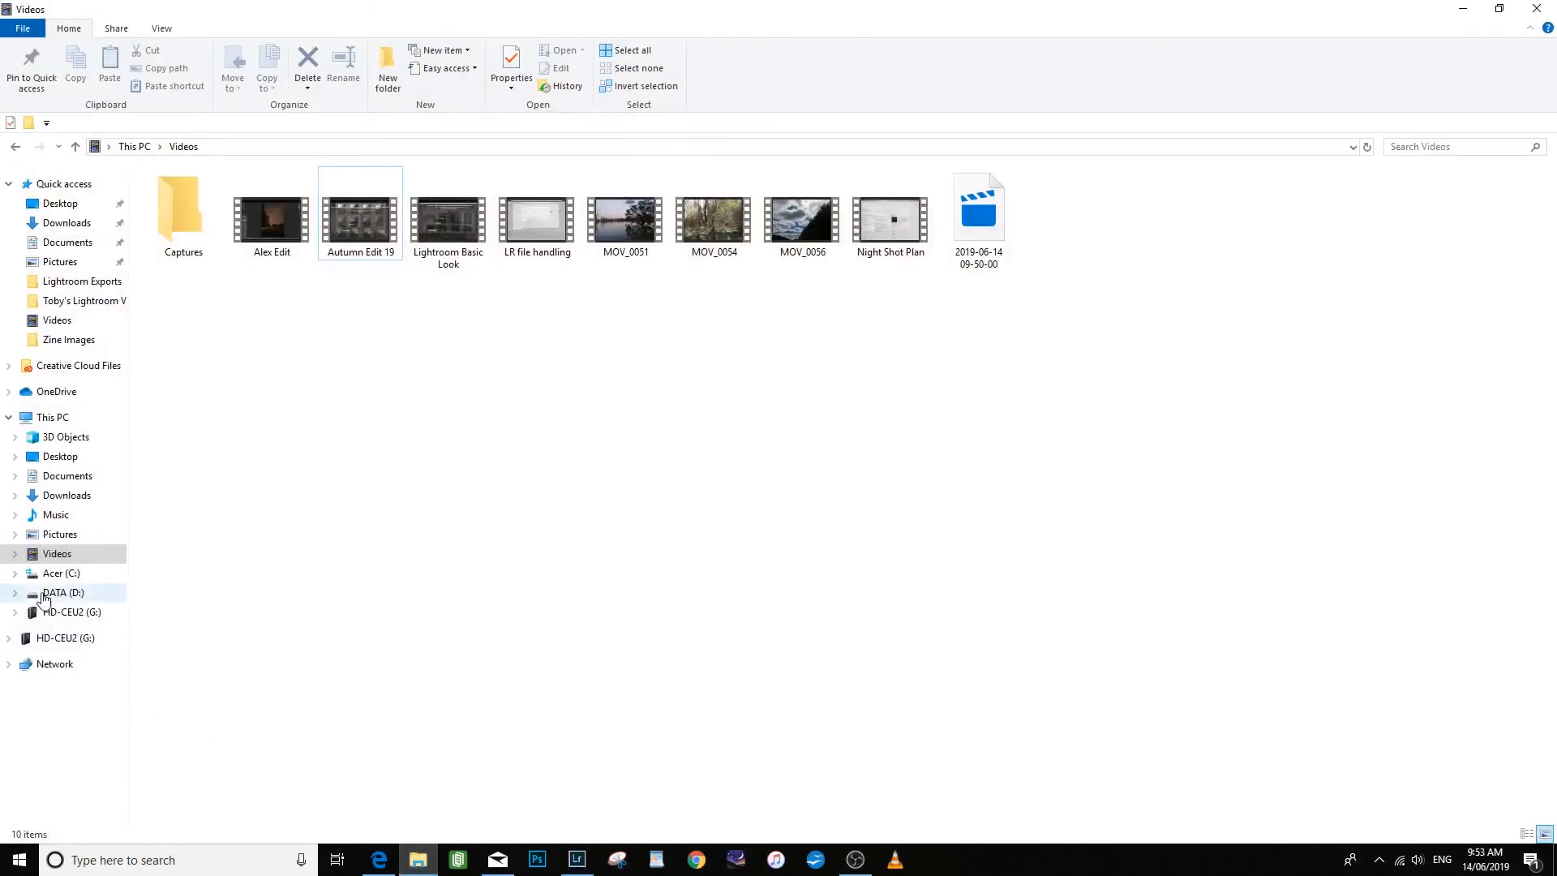
click(56, 534)
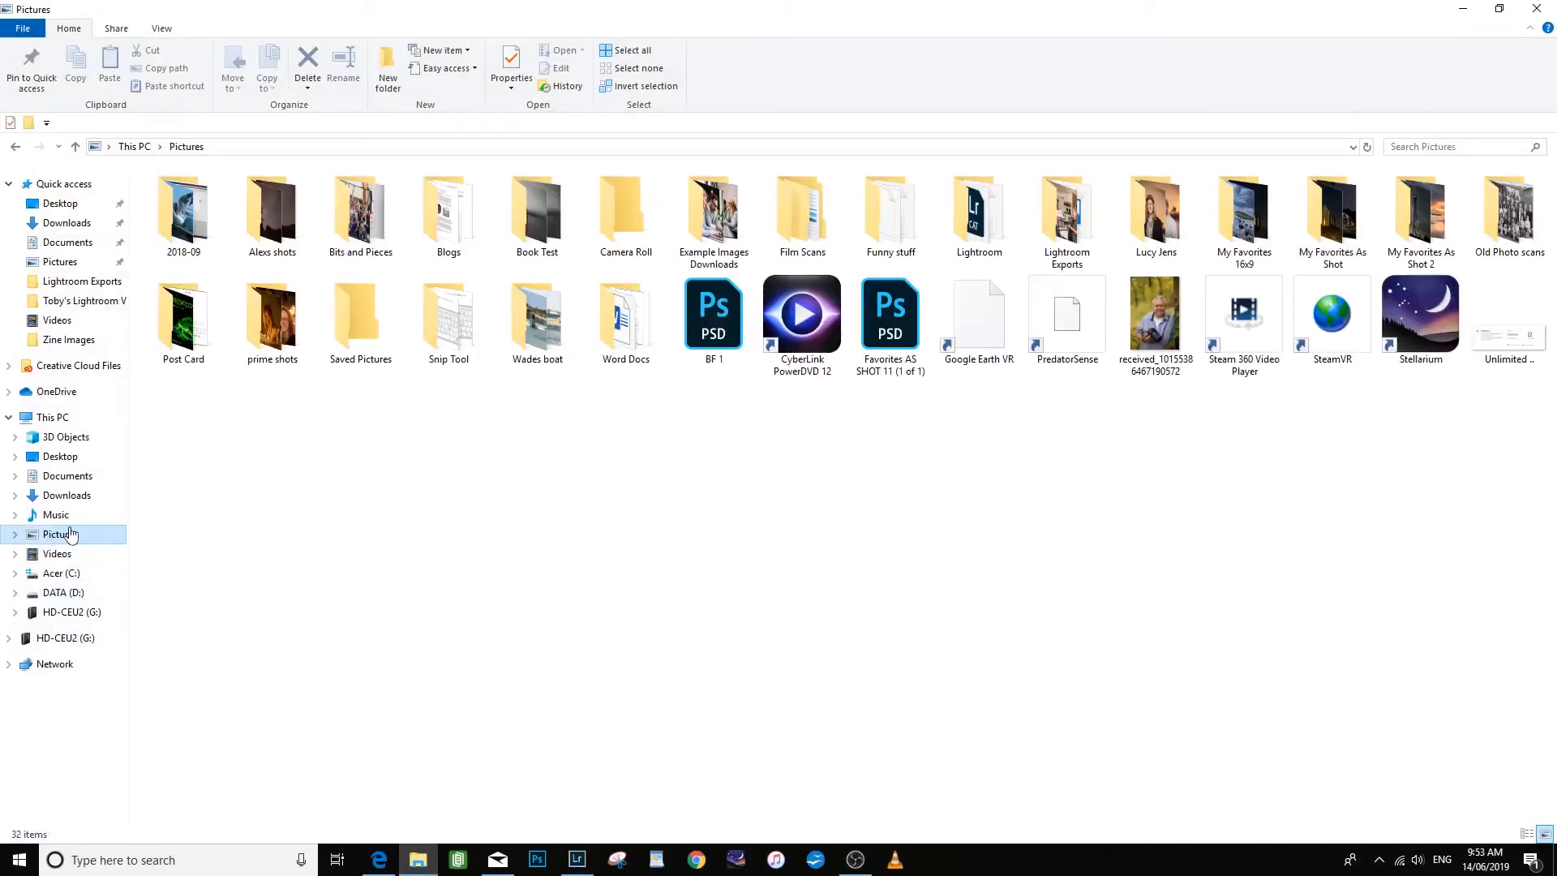
double_click(1064, 215)
double_click(258, 557)
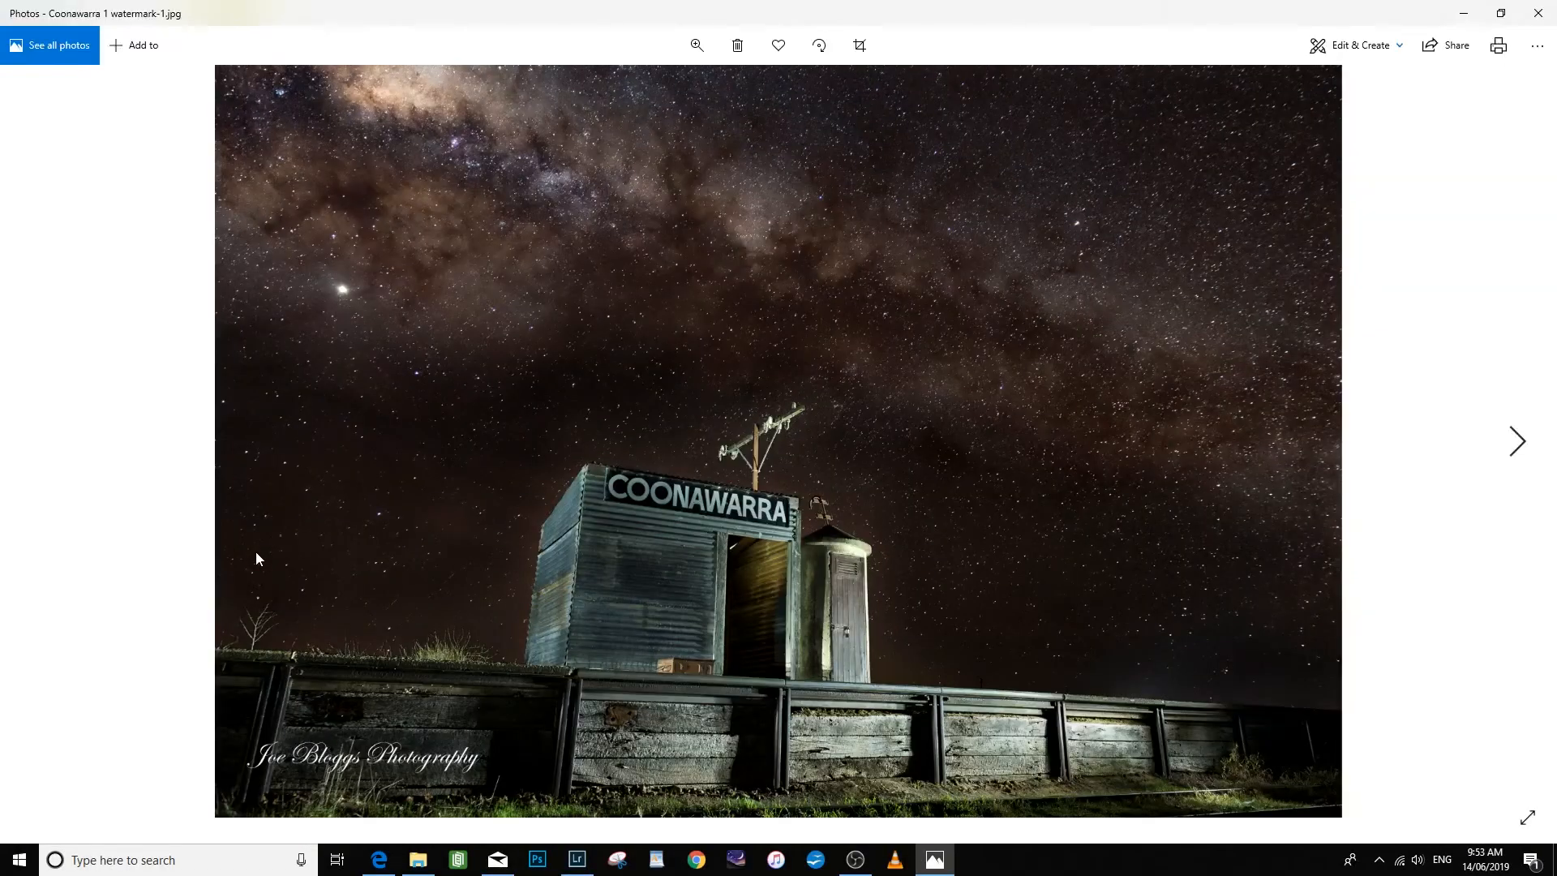